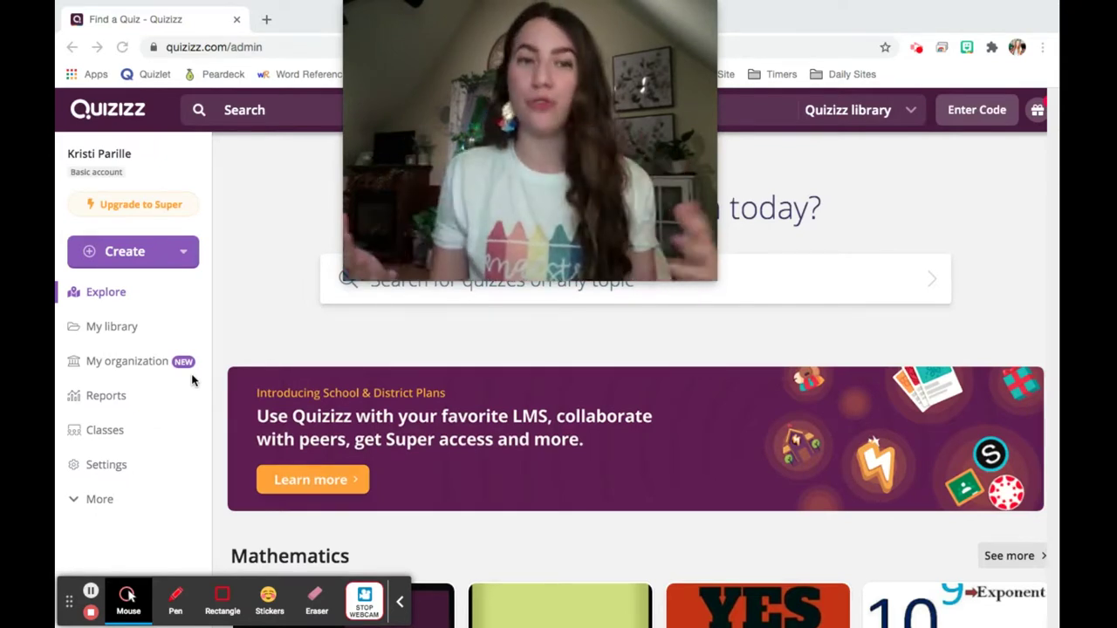
# Step: Create a new instructor-led lesson to open its blank intro slide for editing
pyautogui.click(143, 258)
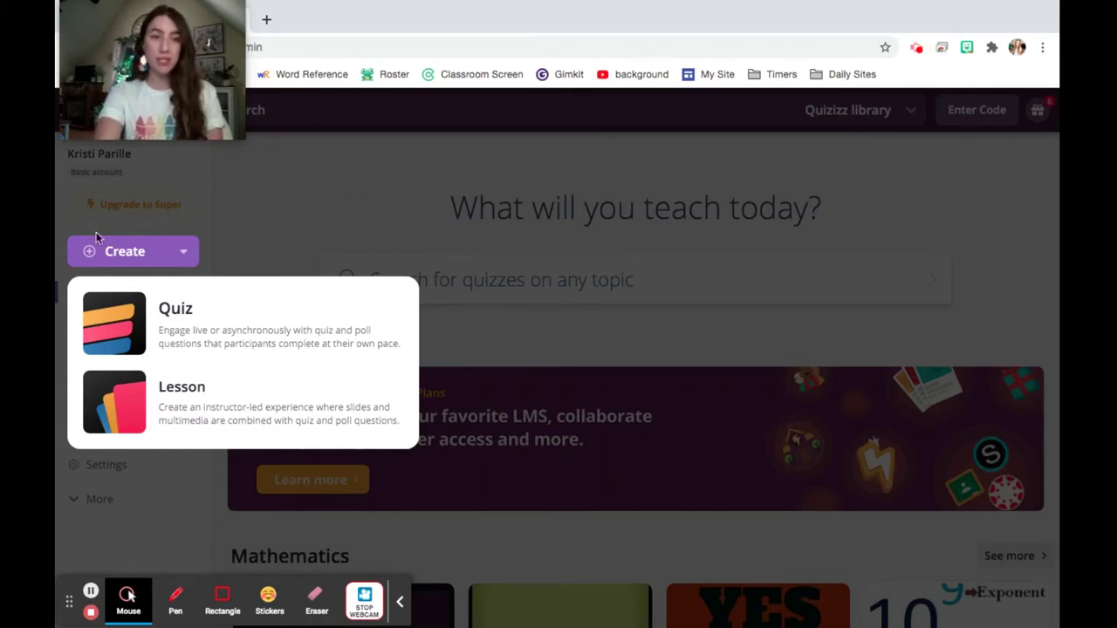
pyautogui.click(226, 421)
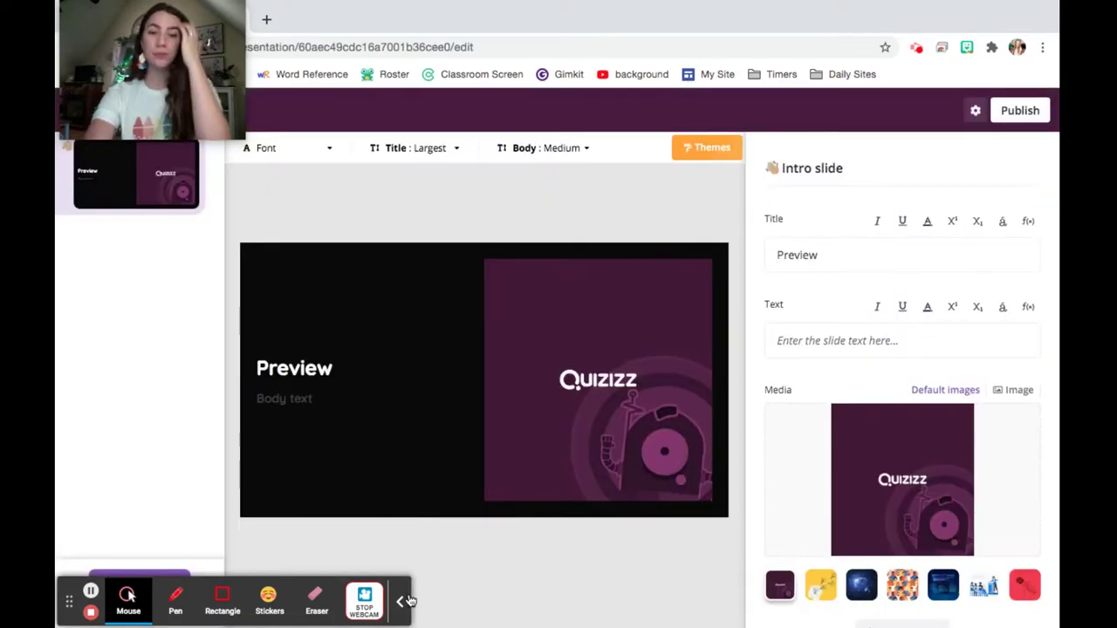
pyautogui.click(401, 602)
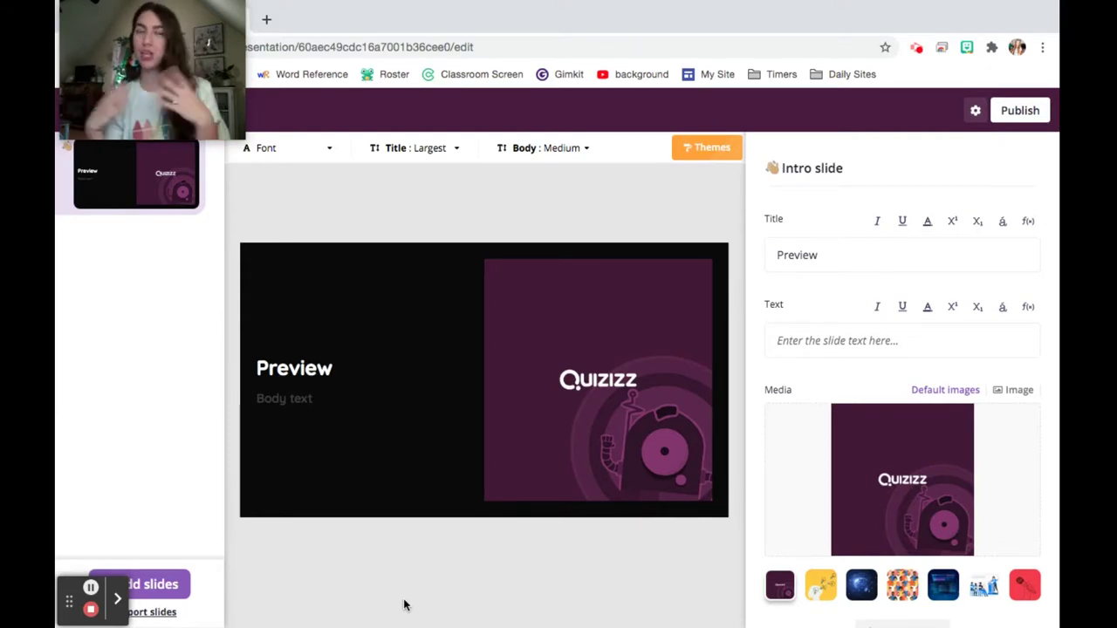
# Step: Check the PDF, Google Slides and Powerpoint sources offered for importing slides into the lesson, then dismiss them
pyautogui.click(160, 614)
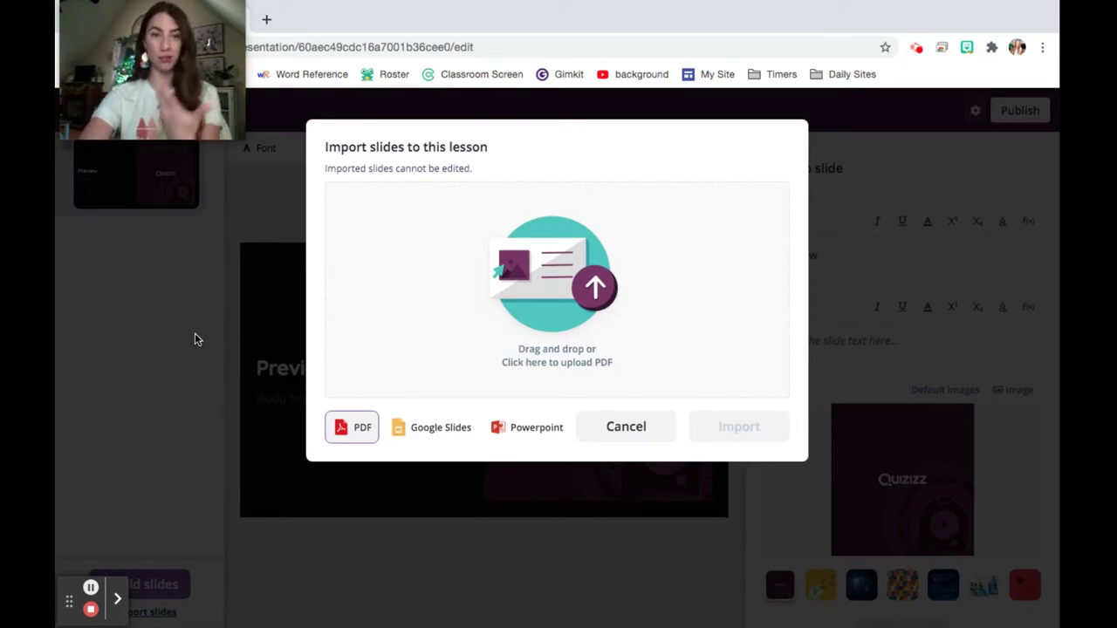
pyautogui.click(259, 337)
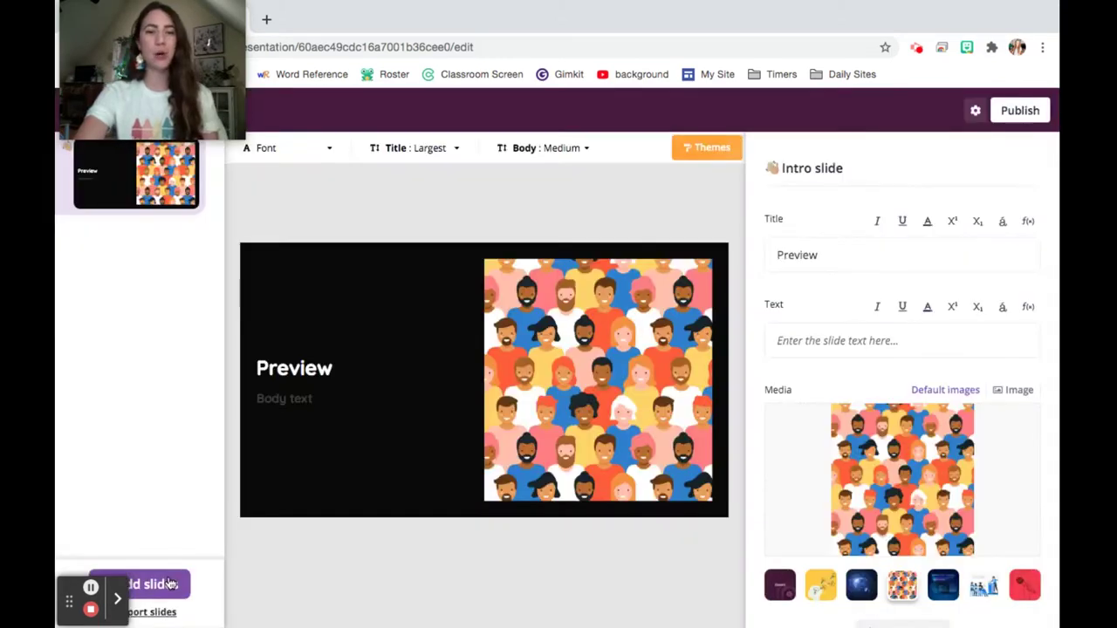
# Step: Try adding a YouTube video slide after the intro slide and delete it from the lesson
pyautogui.click(171, 584)
pyautogui.scroll(-1, 254, 294)
pyautogui.scroll(-4, 254, 294)
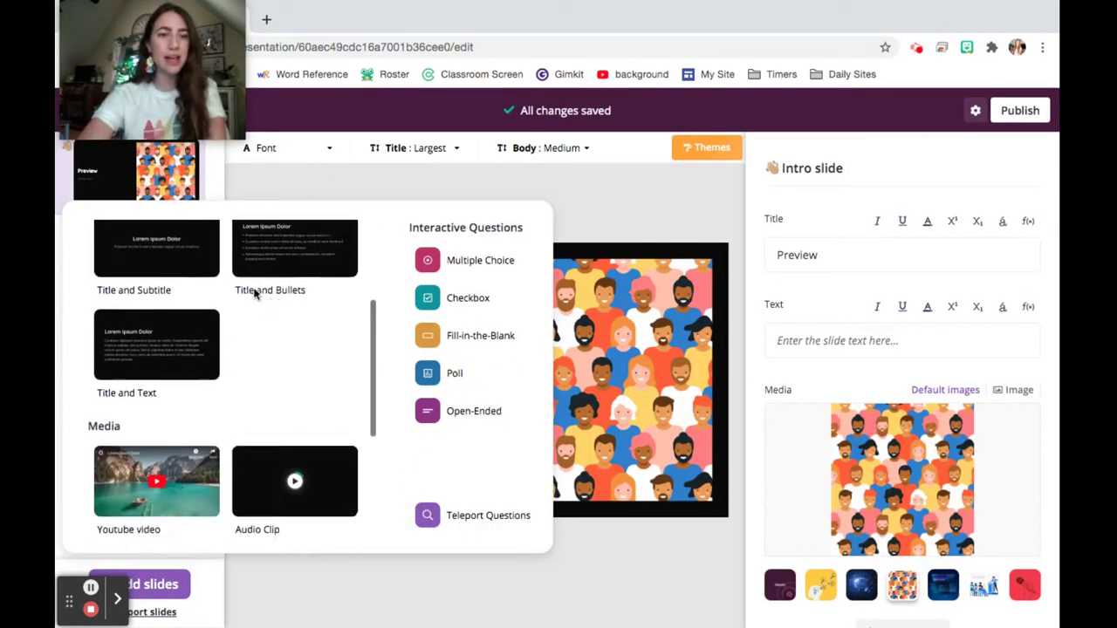
pyautogui.scroll(-2, 253, 294)
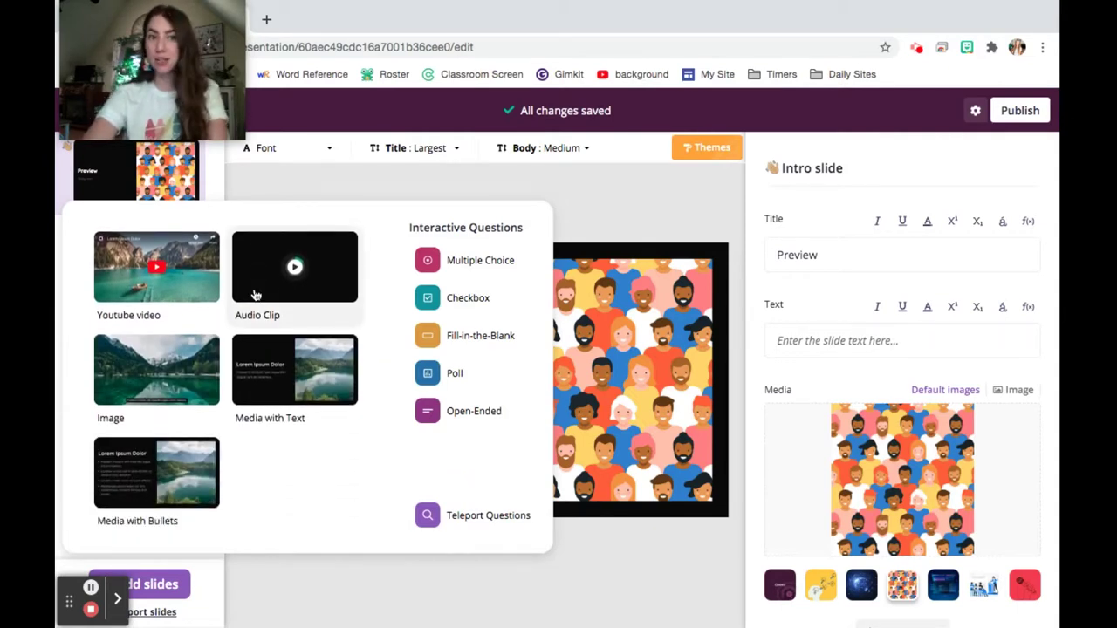
pyautogui.click(177, 278)
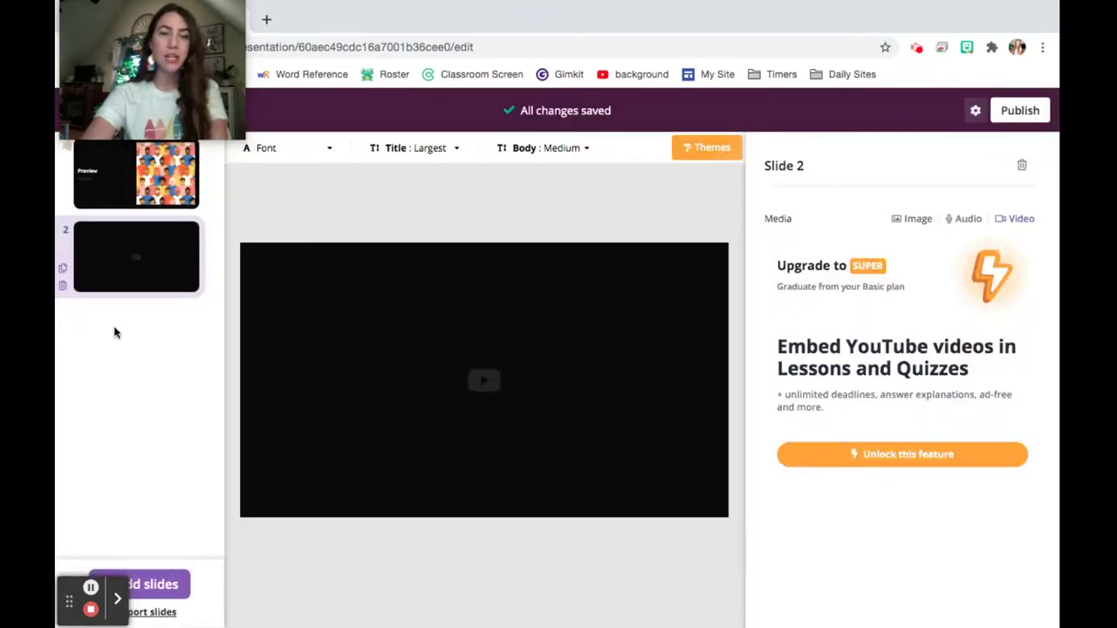
pyautogui.click(72, 293)
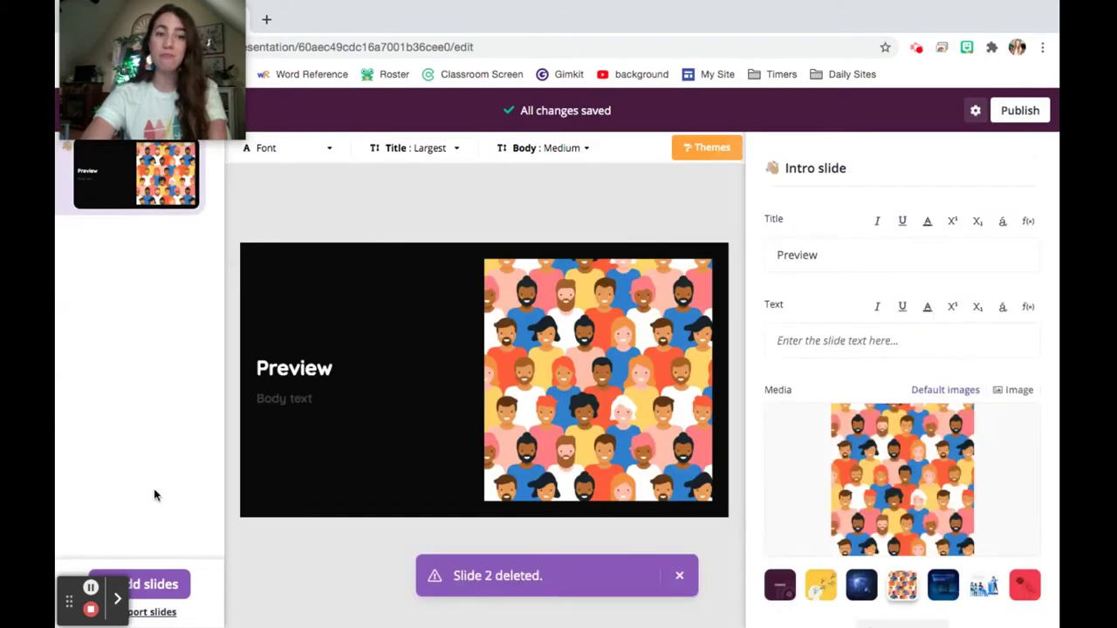
# Step: Add a Fill-in-the-Blank question slide after the intro slide
pyautogui.click(164, 585)
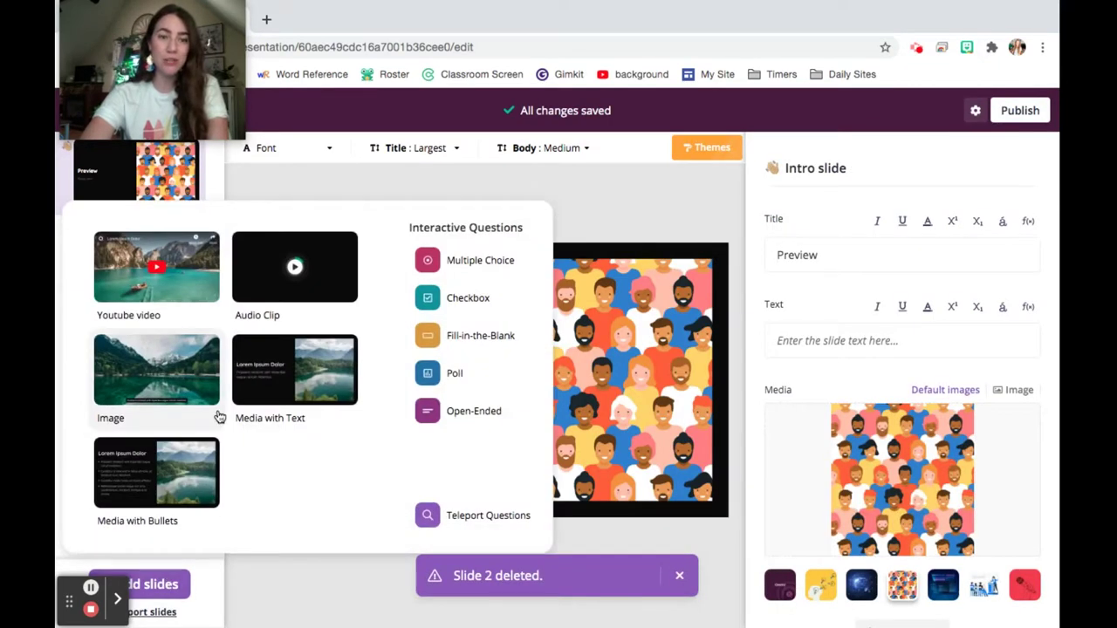
pyautogui.scroll(5, 219, 419)
pyautogui.click(180, 573)
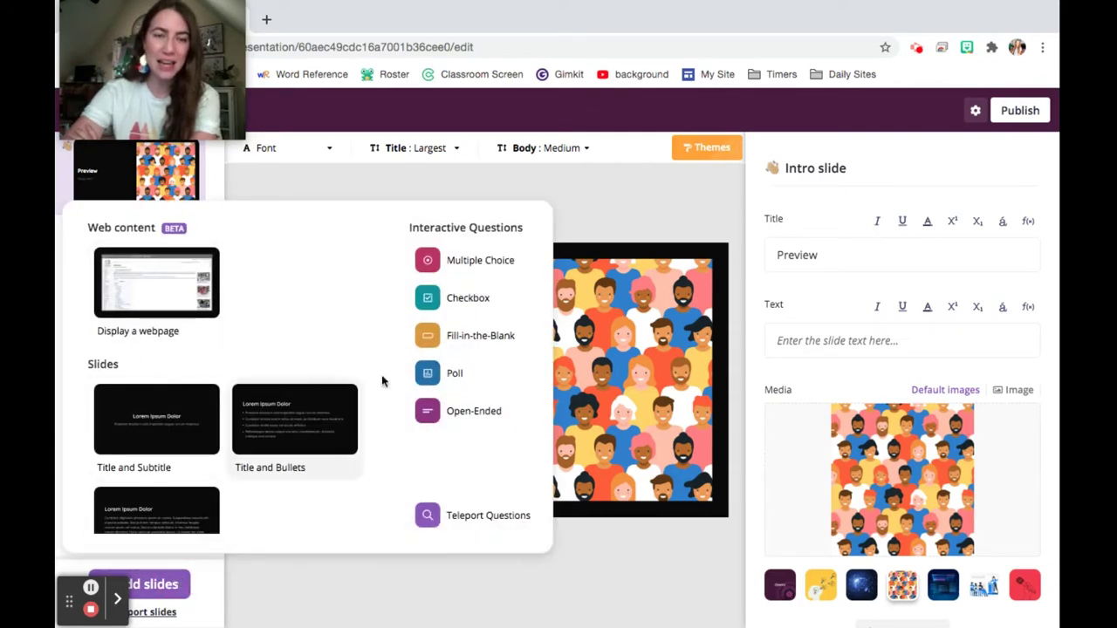
pyautogui.click(476, 342)
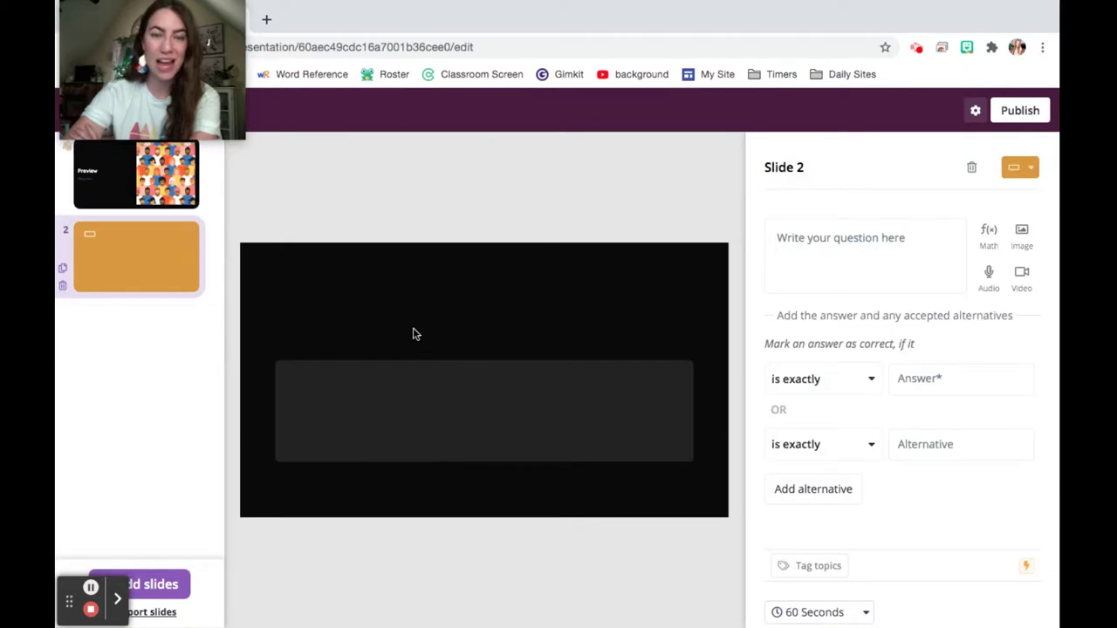
# Step: Write a question on slide 2 asking for the teacher's favorite color and enter green as the exact answer
pyautogui.click(854, 246)
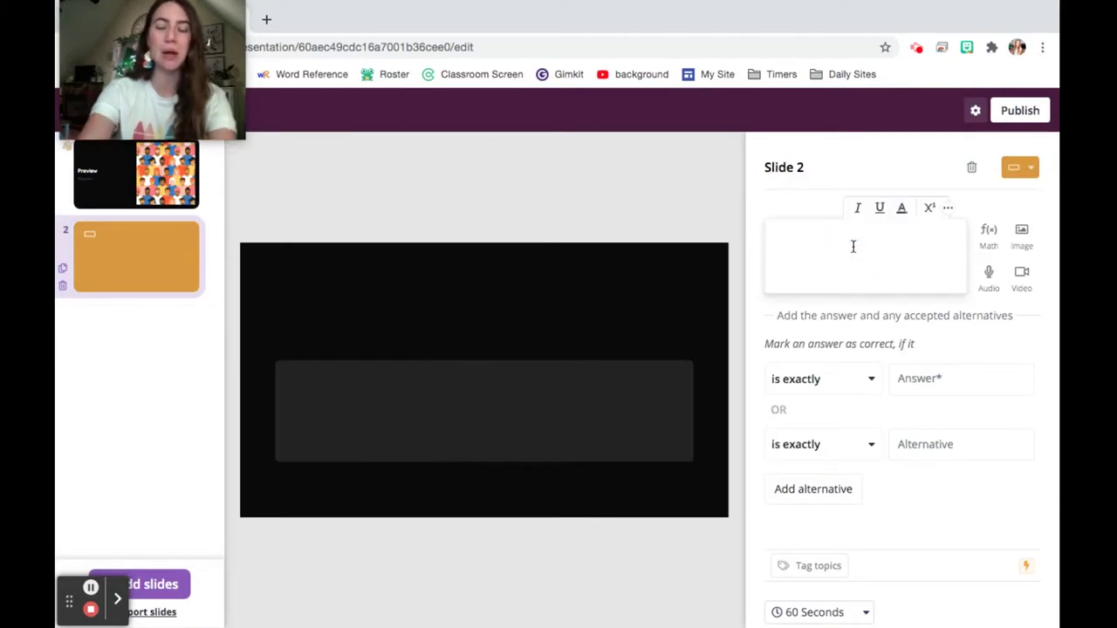
pyautogui.write('What is ')
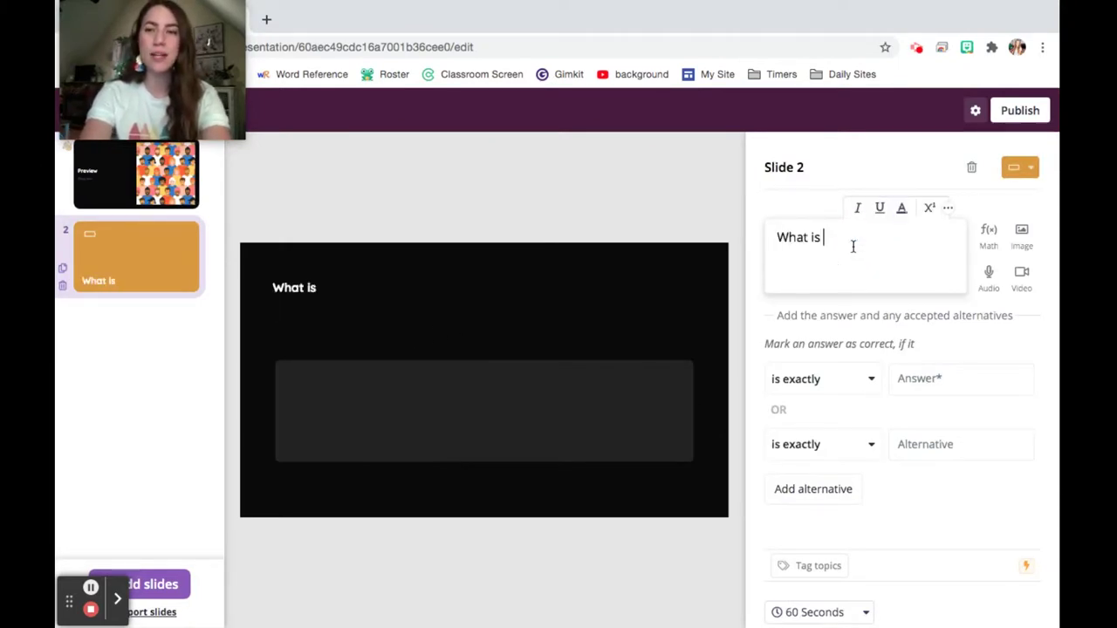
pyautogui.write('Miss Parill')
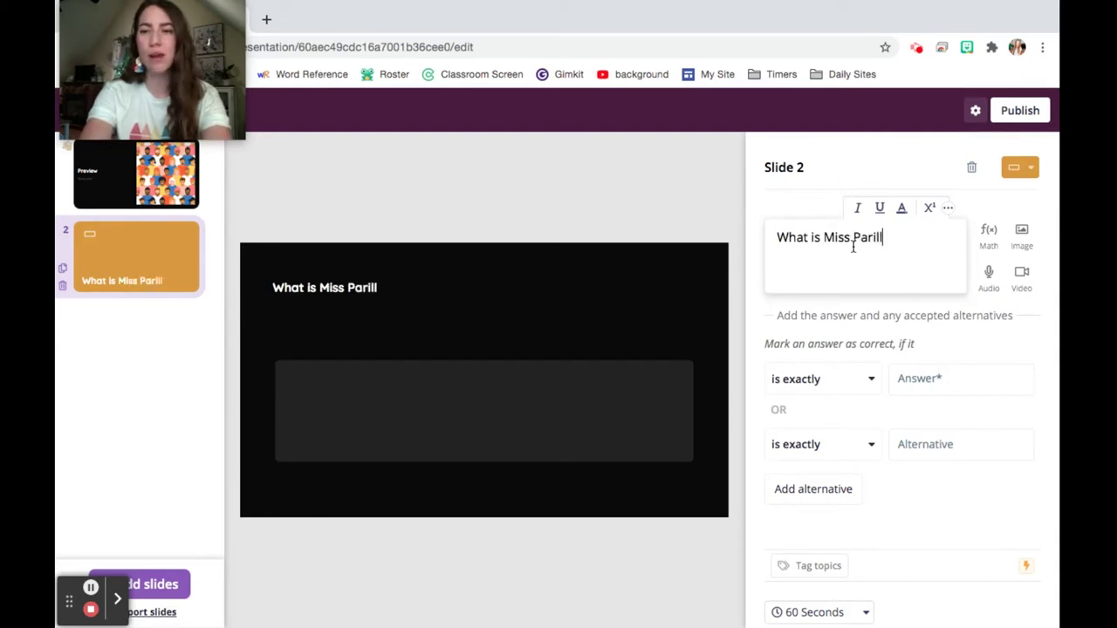
pyautogui.write("e's favorit")
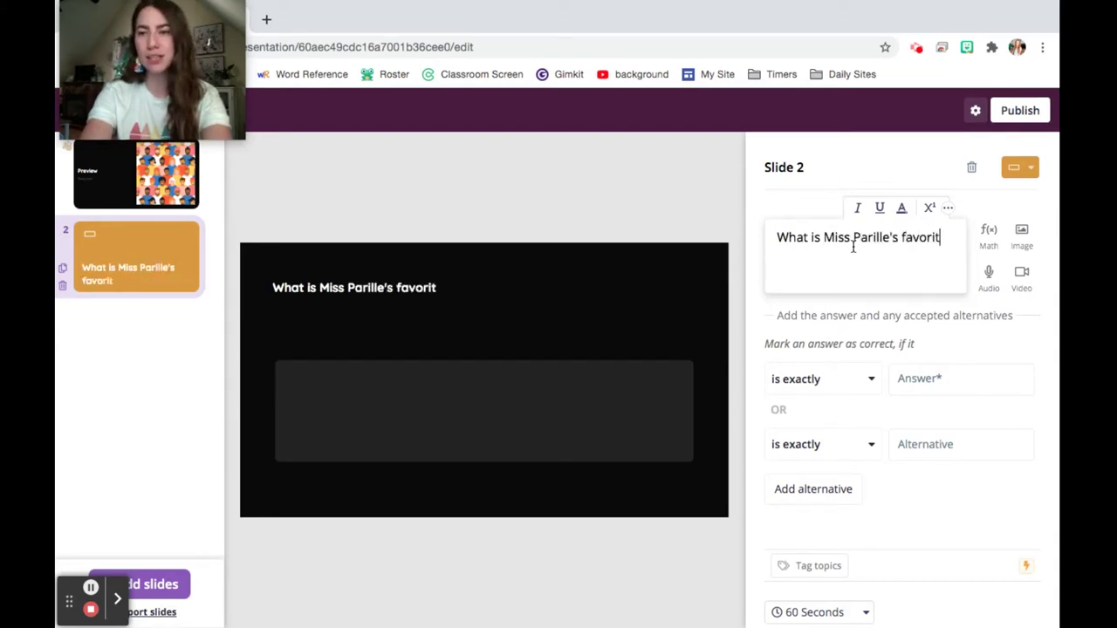
pyautogui.write('e color?')
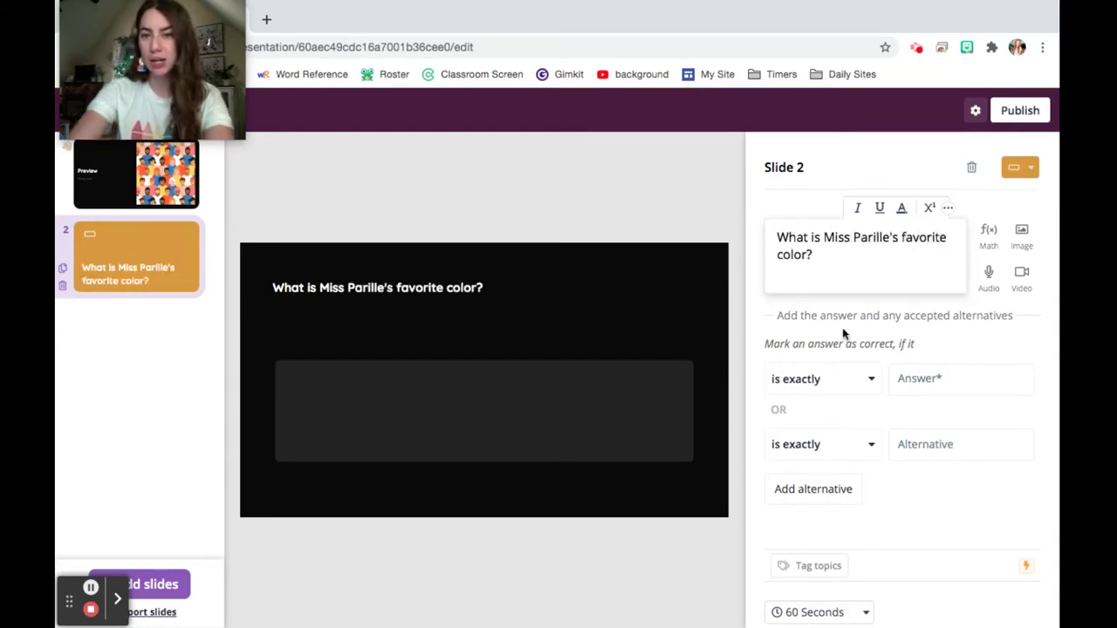
pyautogui.click(925, 377)
pyautogui.write('green')
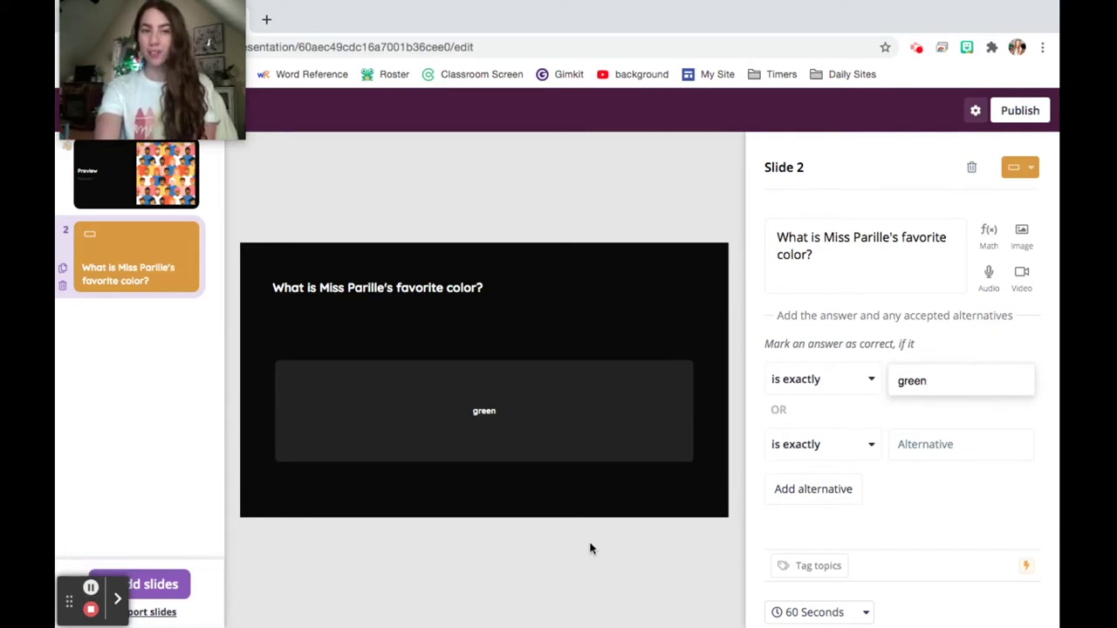
# Step: Review the answer-matching rules, time limits and question types available for the fill-in-the-blank question on slide 2
pyautogui.click(816, 380)
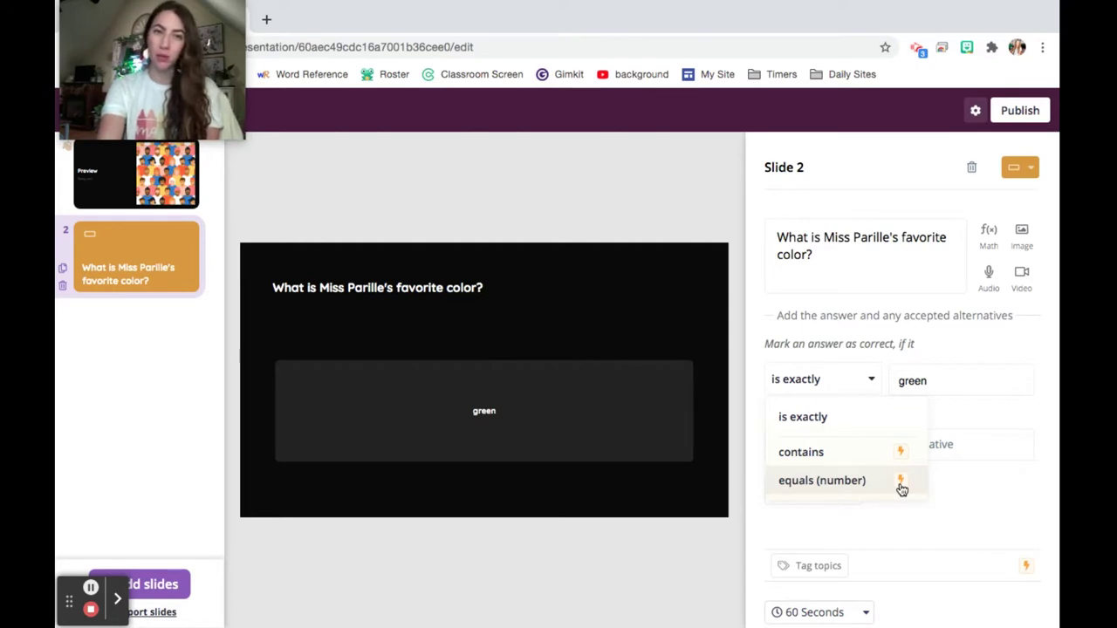
pyautogui.click(870, 315)
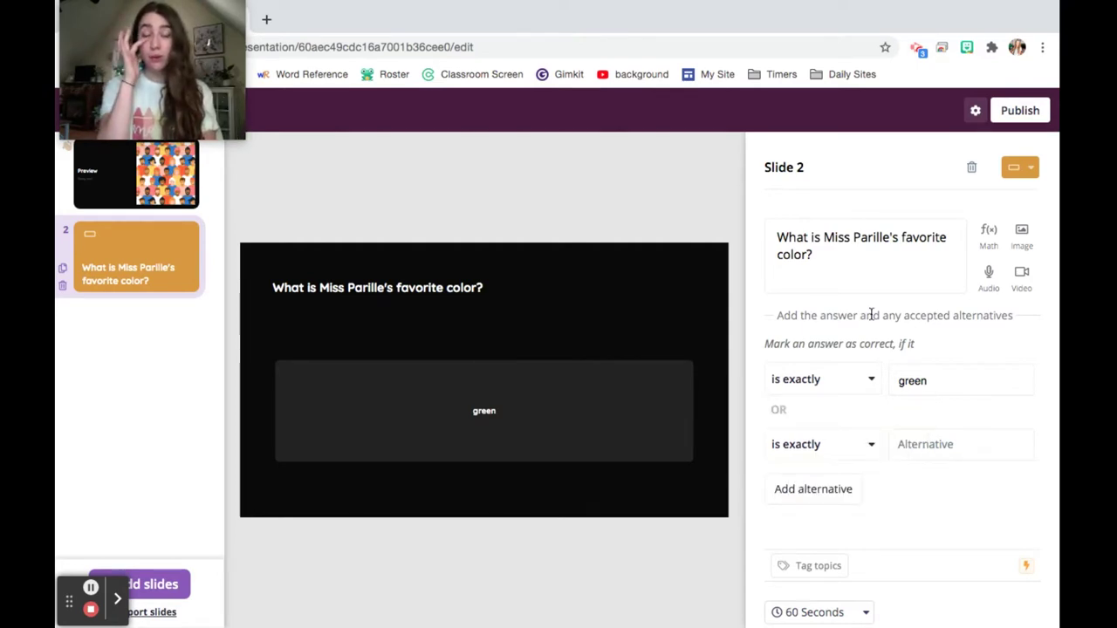
pyautogui.click(815, 616)
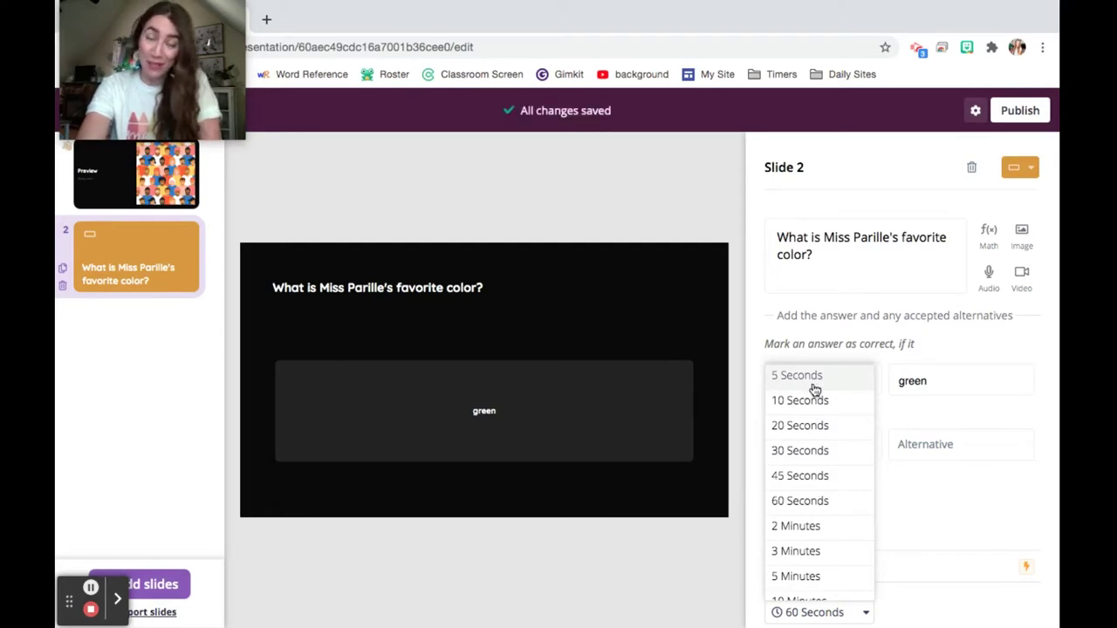
pyautogui.scroll(-1, 811, 430)
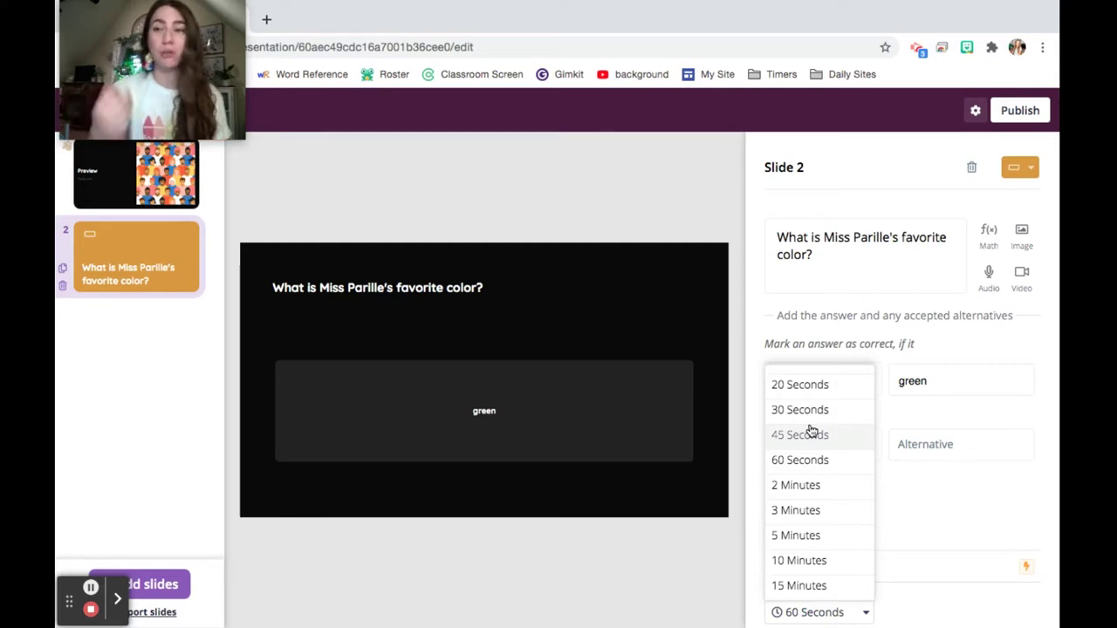
pyautogui.click(886, 200)
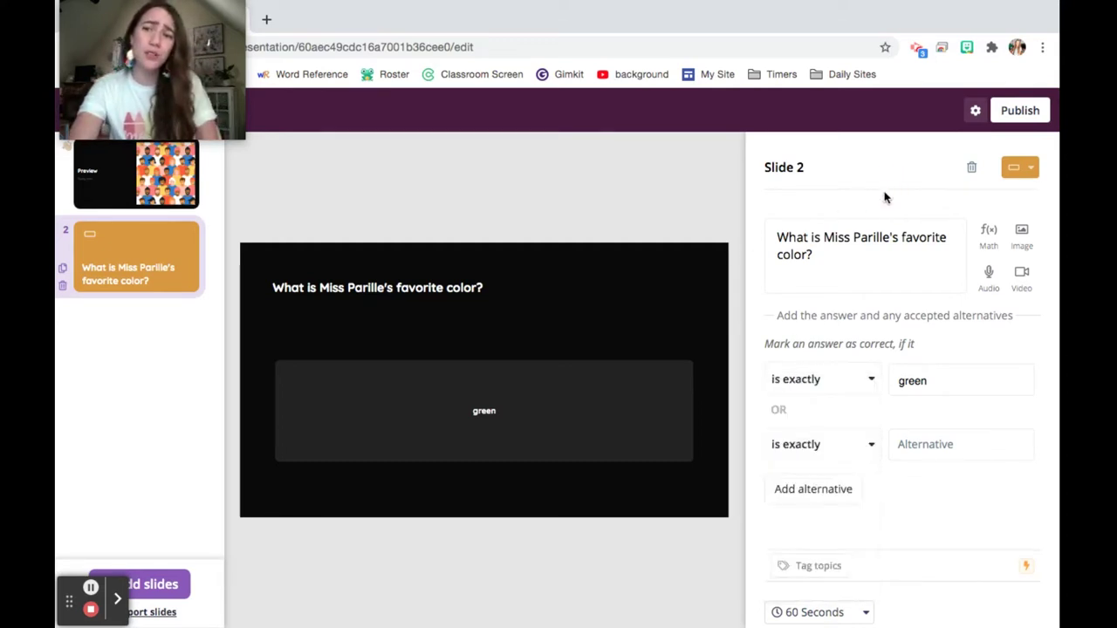
pyautogui.click(1021, 169)
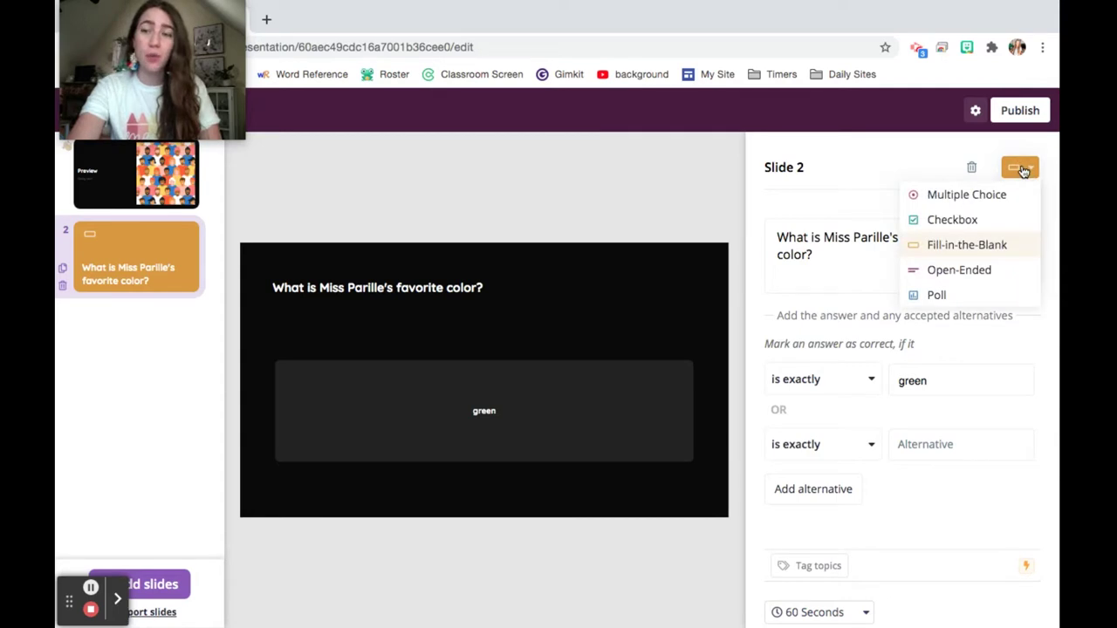
pyautogui.click(679, 201)
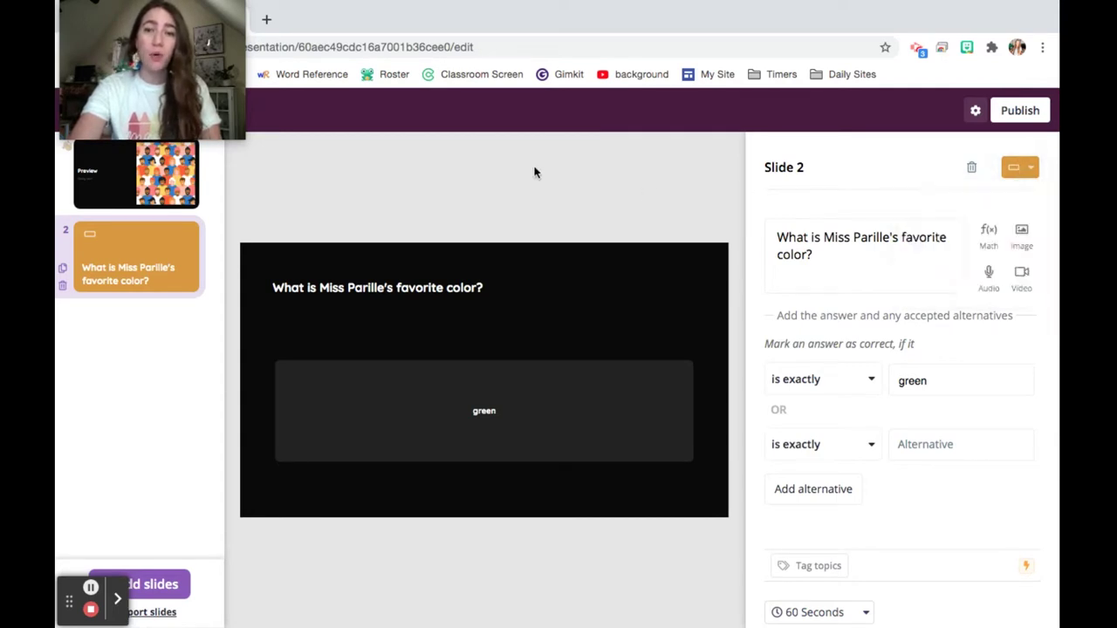
# Step: Duplicate the favorite color question slide and change the copy's question type to Multiple Choice
pyautogui.click(63, 271)
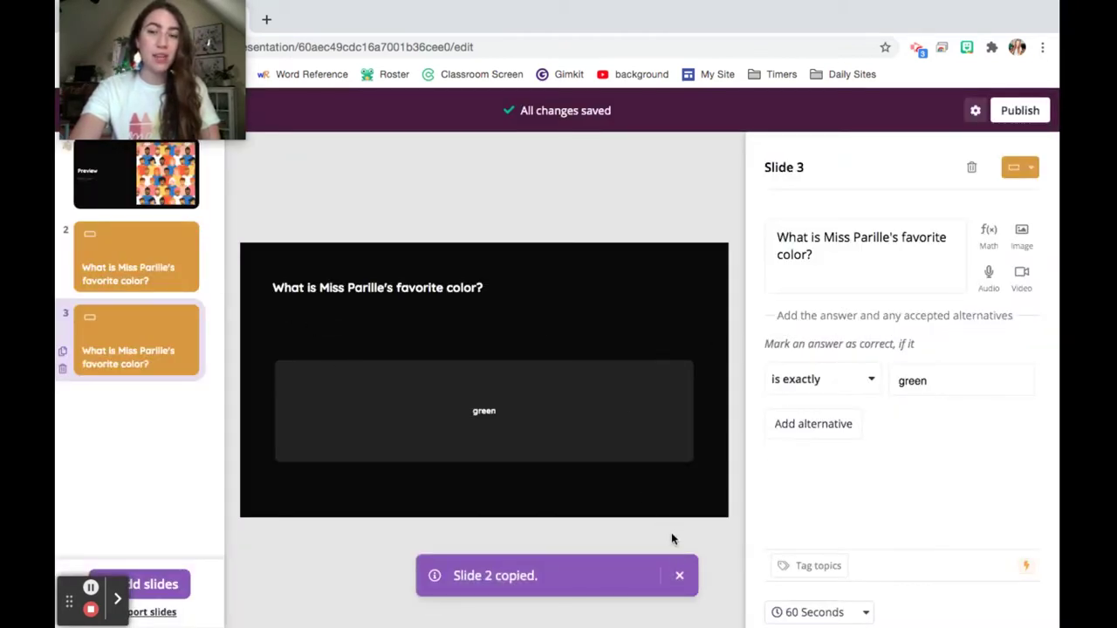
pyautogui.click(680, 576)
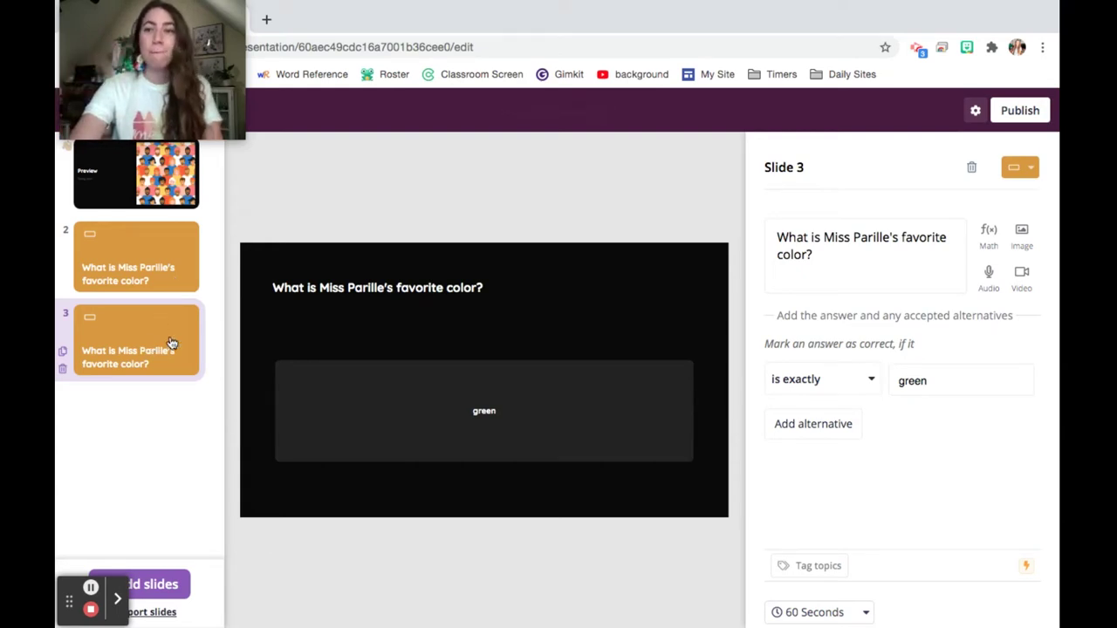
pyautogui.click(1030, 168)
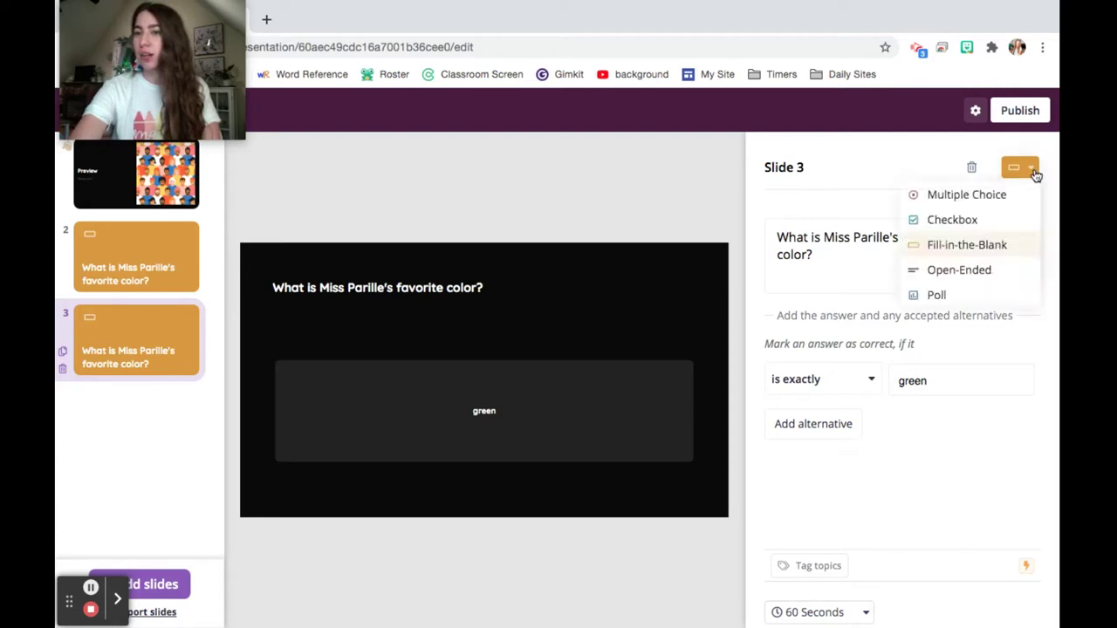
pyautogui.click(987, 194)
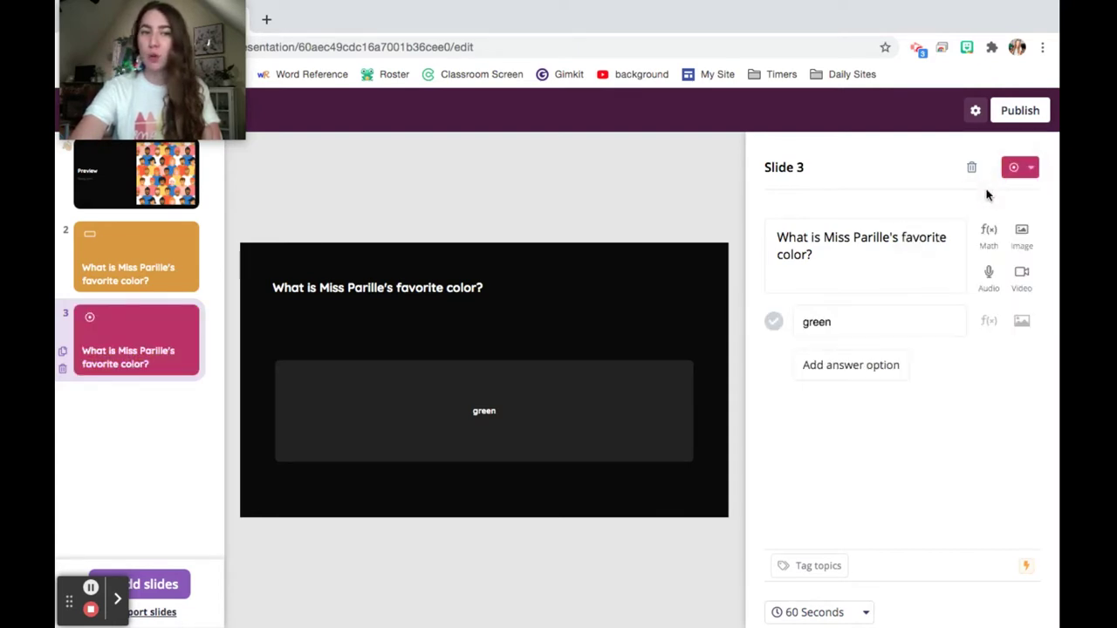
# Step: Add blue and orange as the second and third answer options of the multiple-choice question on slide 3
pyautogui.click(868, 365)
pyautogui.click(869, 358)
pyautogui.write('blue')
pyautogui.click(826, 410)
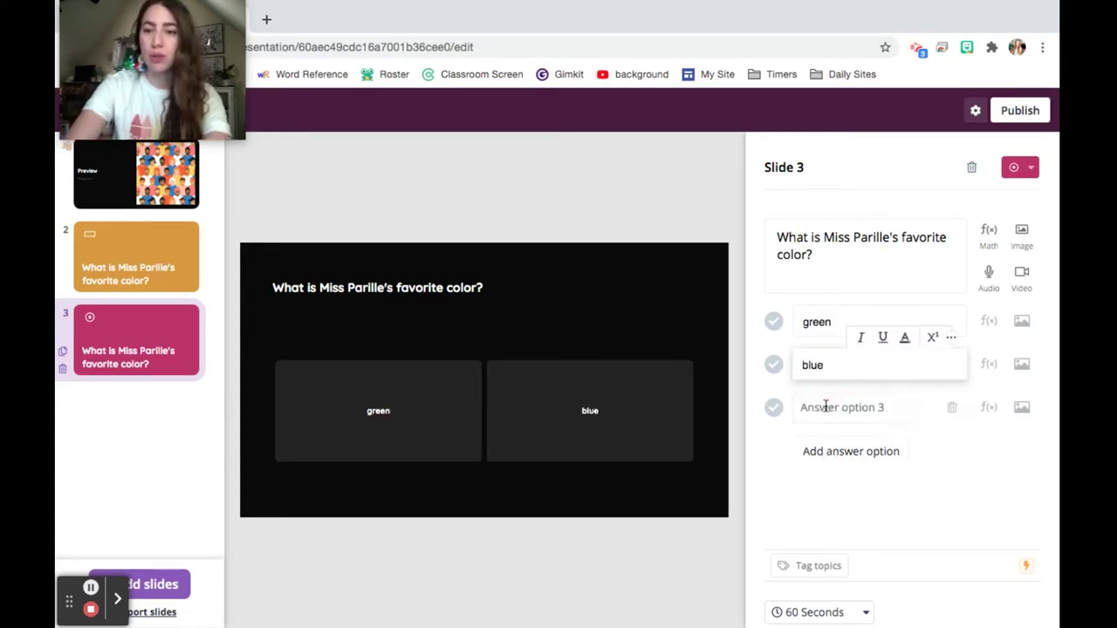
pyautogui.click(825, 407)
pyautogui.write('organe')
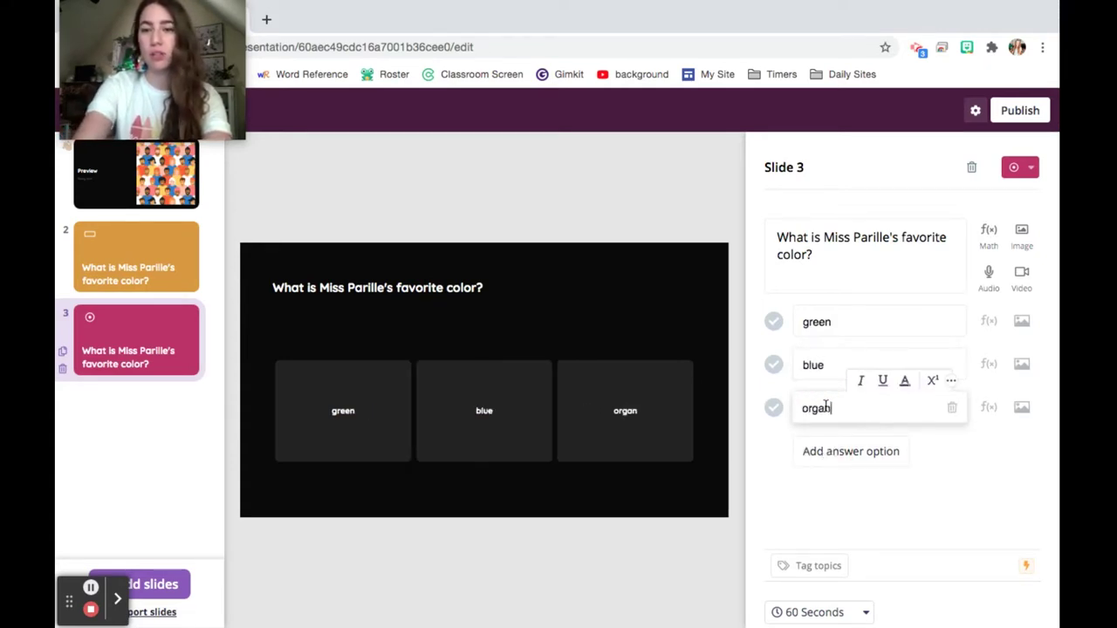
pyautogui.press('BackSpace')
pyautogui.press('BackSpace')
pyautogui.press('BackSpace')
pyautogui.press('BackSpace')
pyautogui.write('ange')
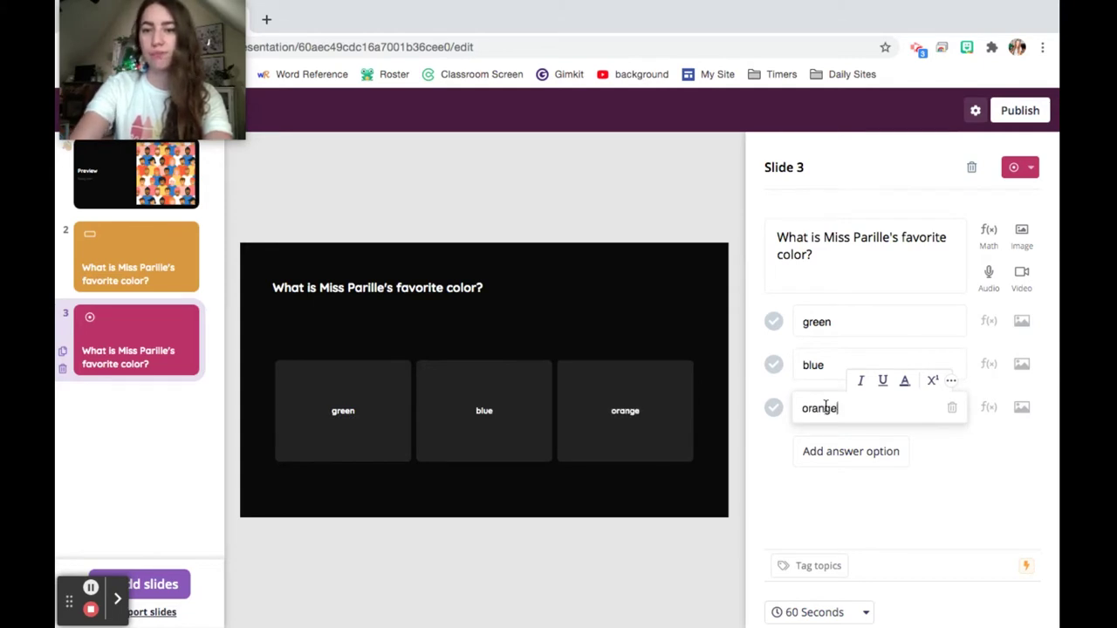
# Step: Add purple as the fourth answer option of the multiple-choice question on slide 3
pyautogui.click(826, 453)
pyautogui.click(825, 450)
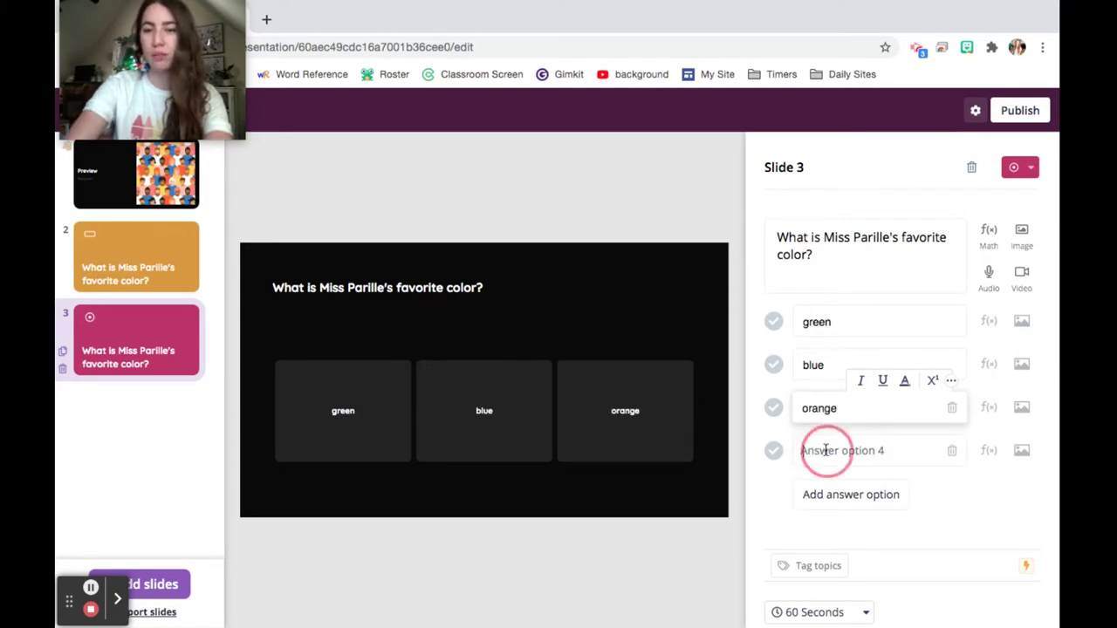
pyautogui.write('purple')
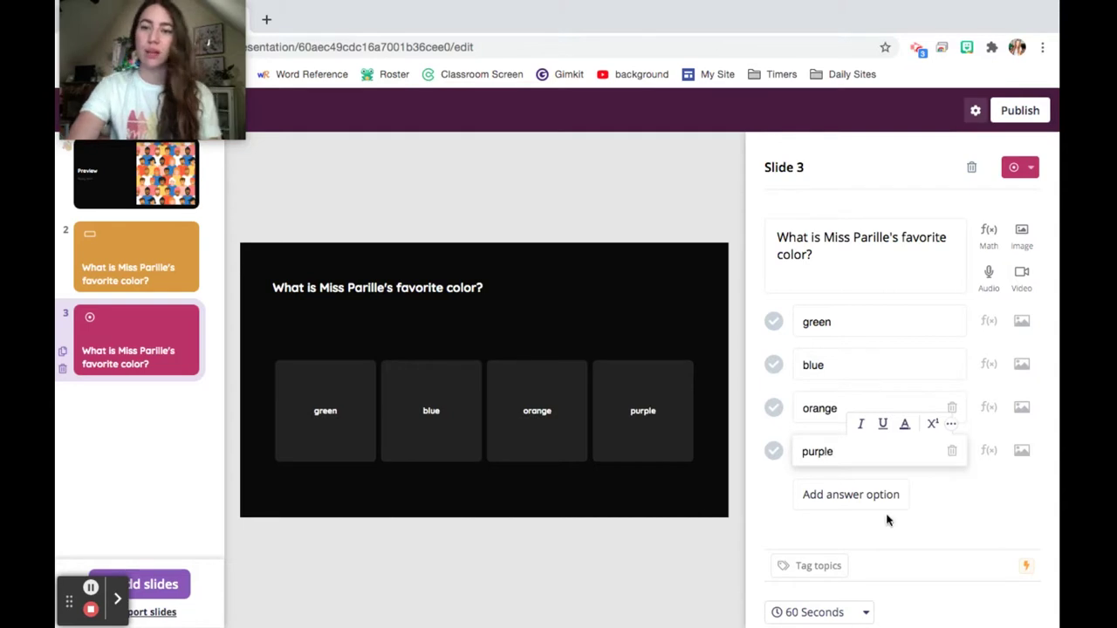
pyautogui.click(932, 527)
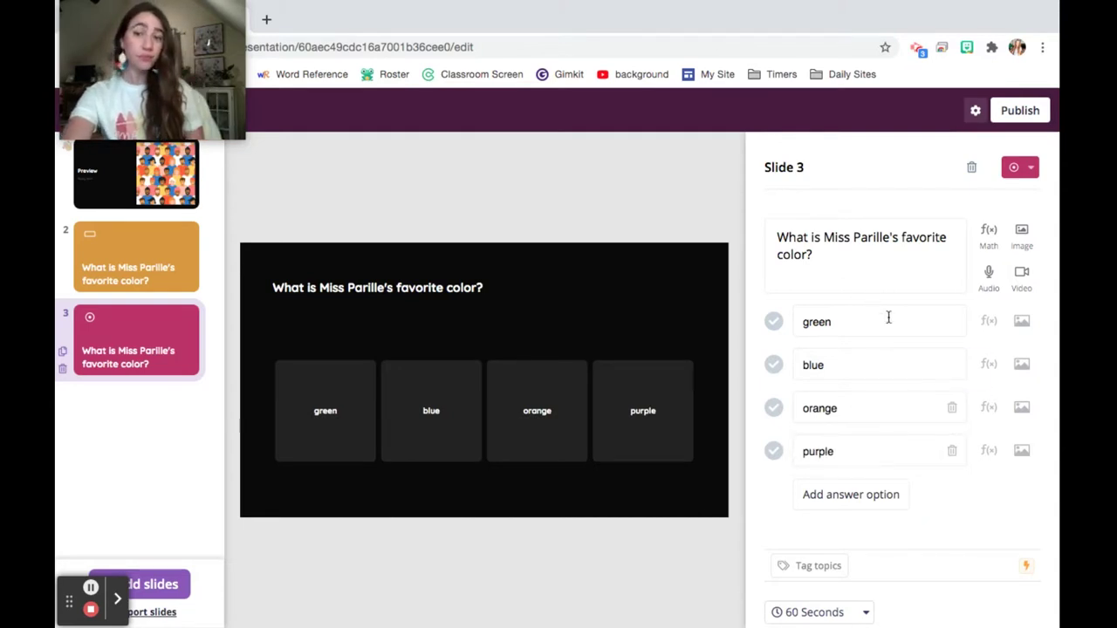
# Step: Set the time limit of the slide 3 multiple-choice question to 30 seconds and mark green as its correct answer
pyautogui.click(817, 614)
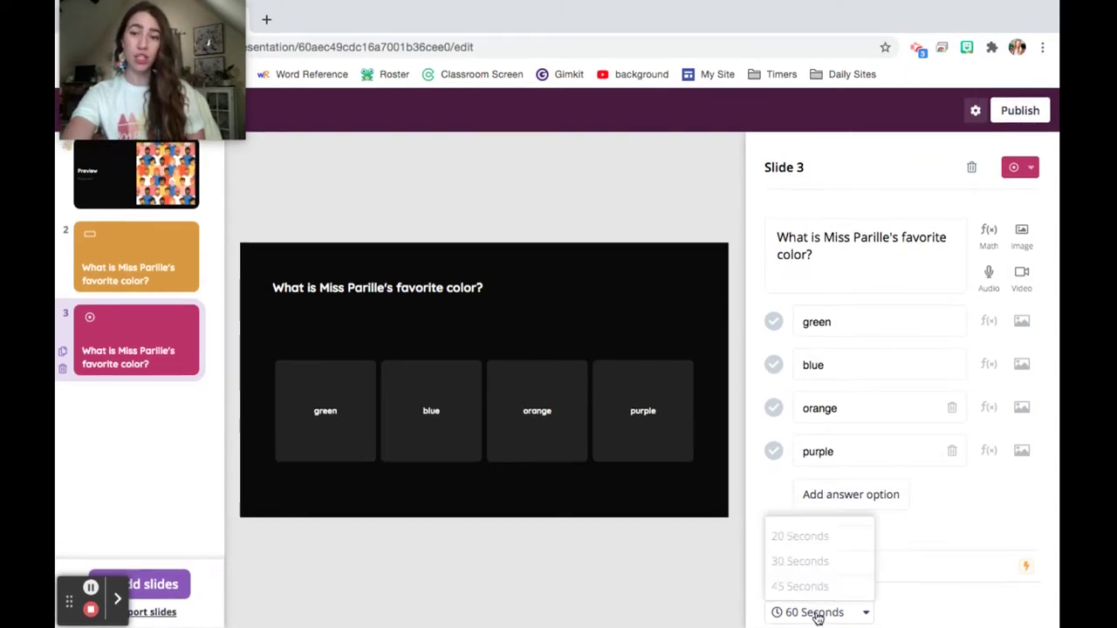
pyautogui.click(818, 412)
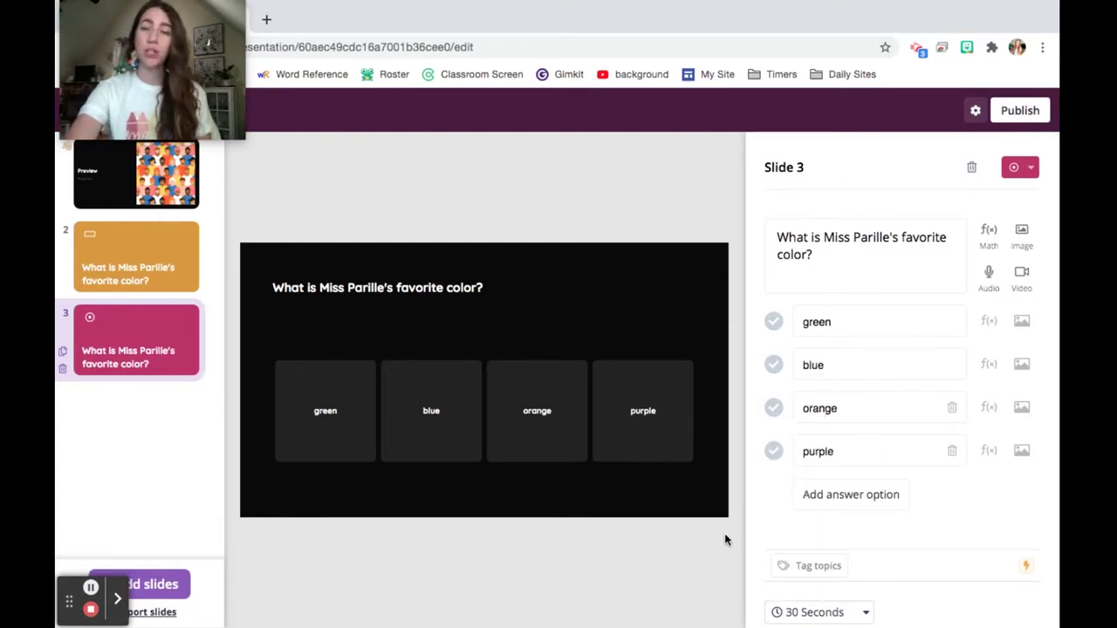
pyautogui.click(1039, 110)
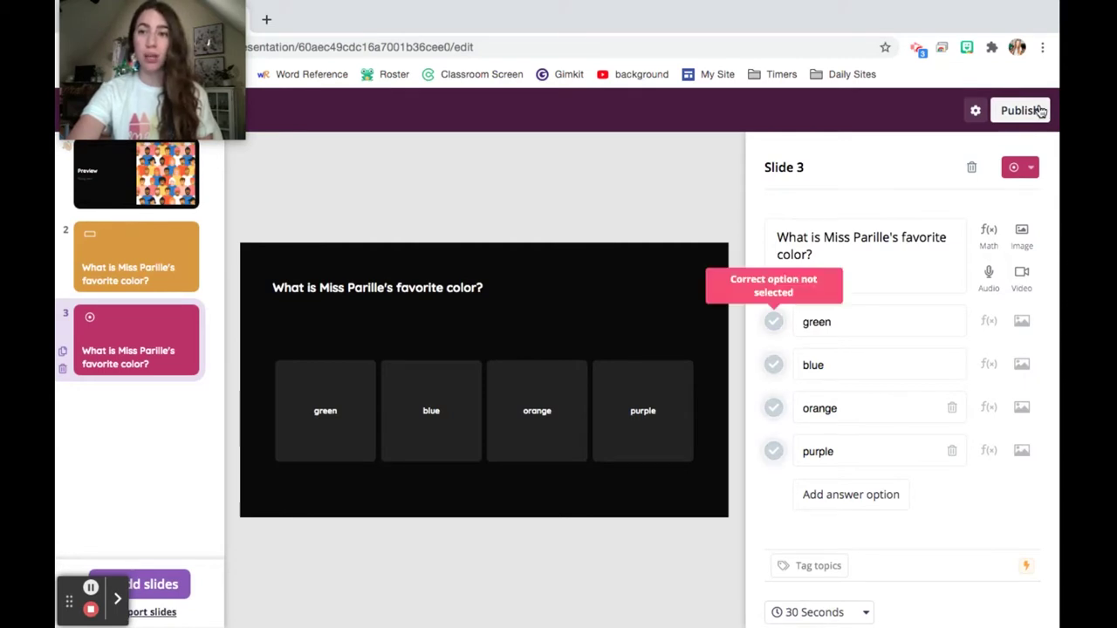
pyautogui.click(774, 323)
# Step: Start publishing the Preview lesson and open the choices for who can see it
pyautogui.click(1018, 111)
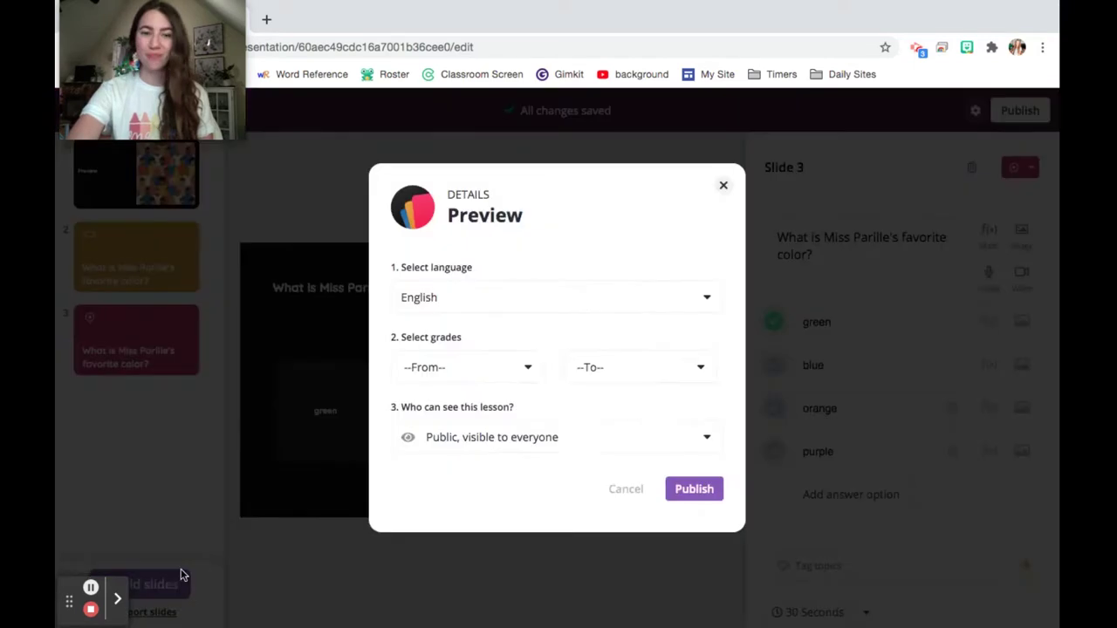
pyautogui.click(518, 436)
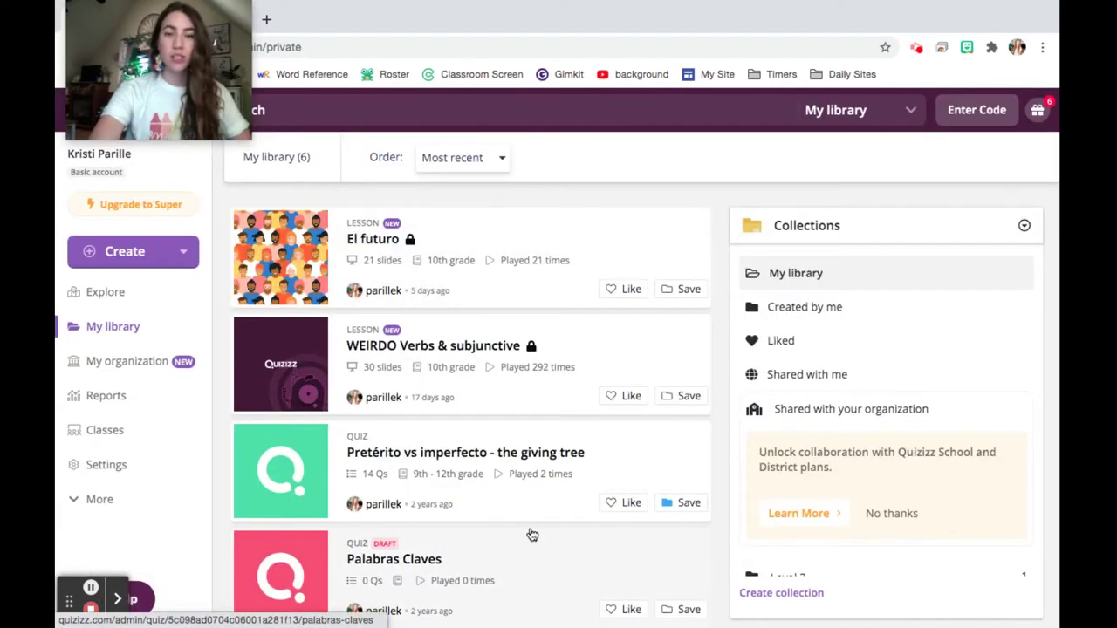
# Step: Open the WEIRDO Verbs & subjunctive lesson from the library and open its homework assignment settings
pyautogui.click(455, 348)
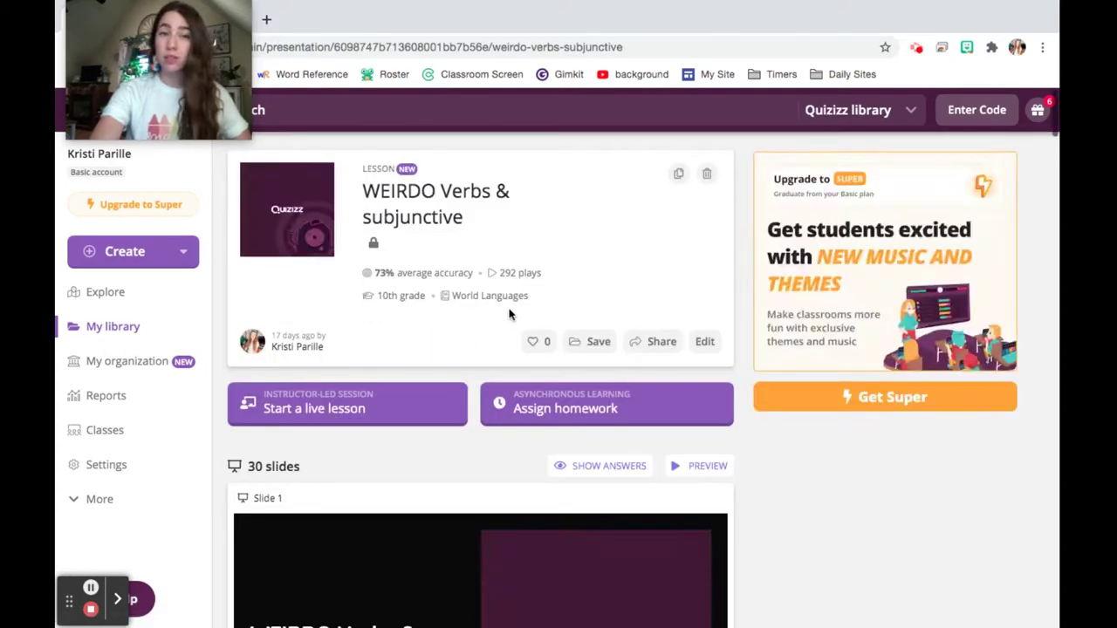
pyautogui.scroll(-1, 511, 253)
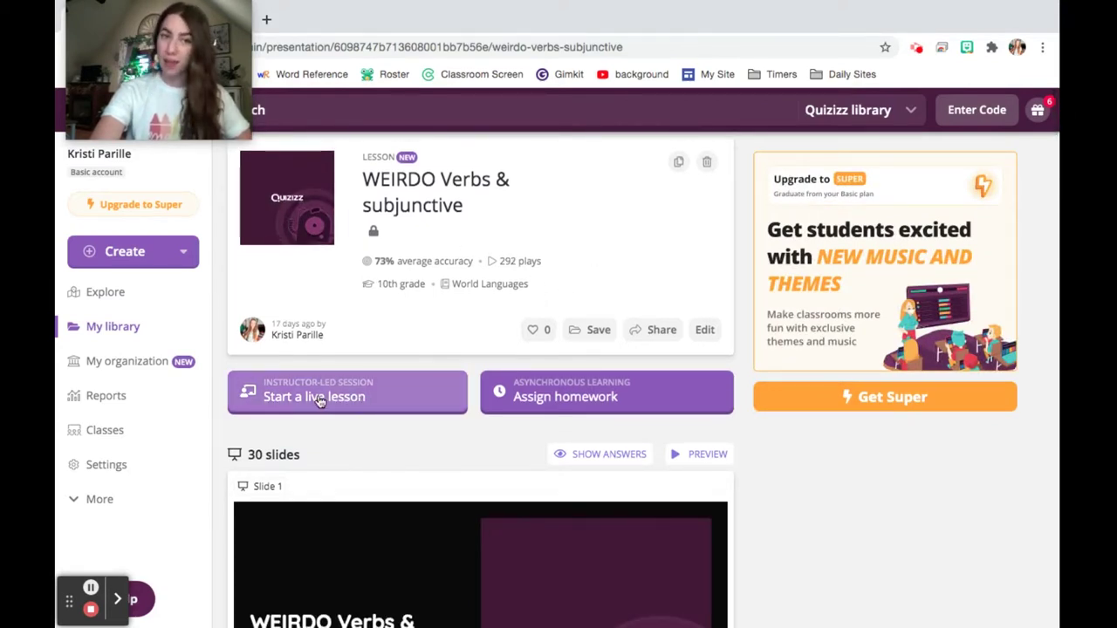
pyautogui.click(568, 399)
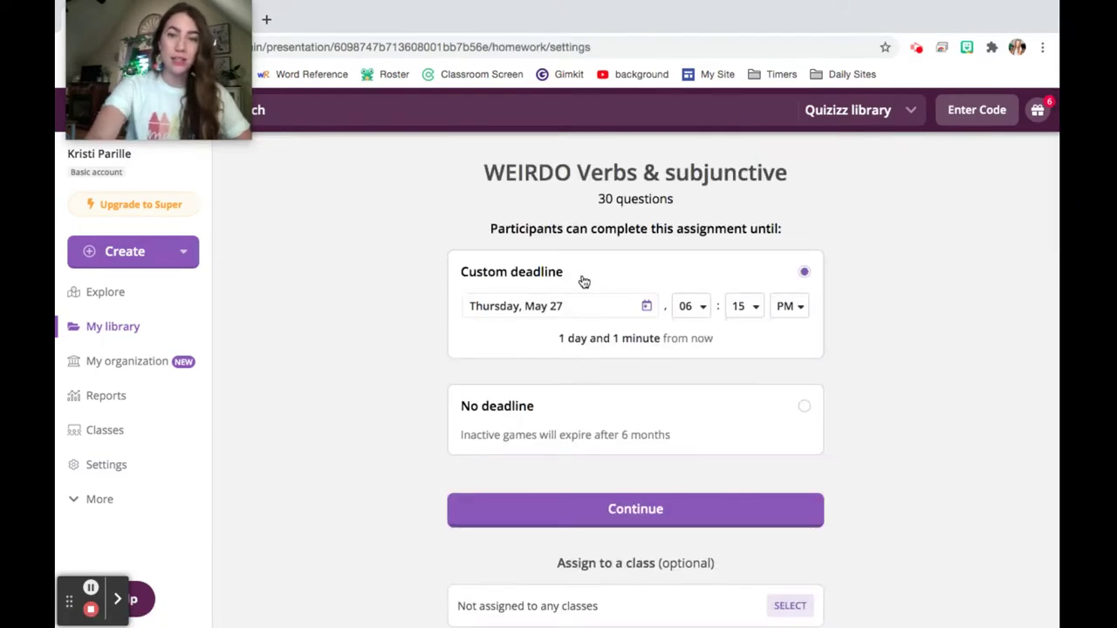
# Step: Review the homework assignment's deadline, class assignment, name factory, timer, leaderboard, answer shuffling and music settings
pyautogui.scroll(-1, 603, 231)
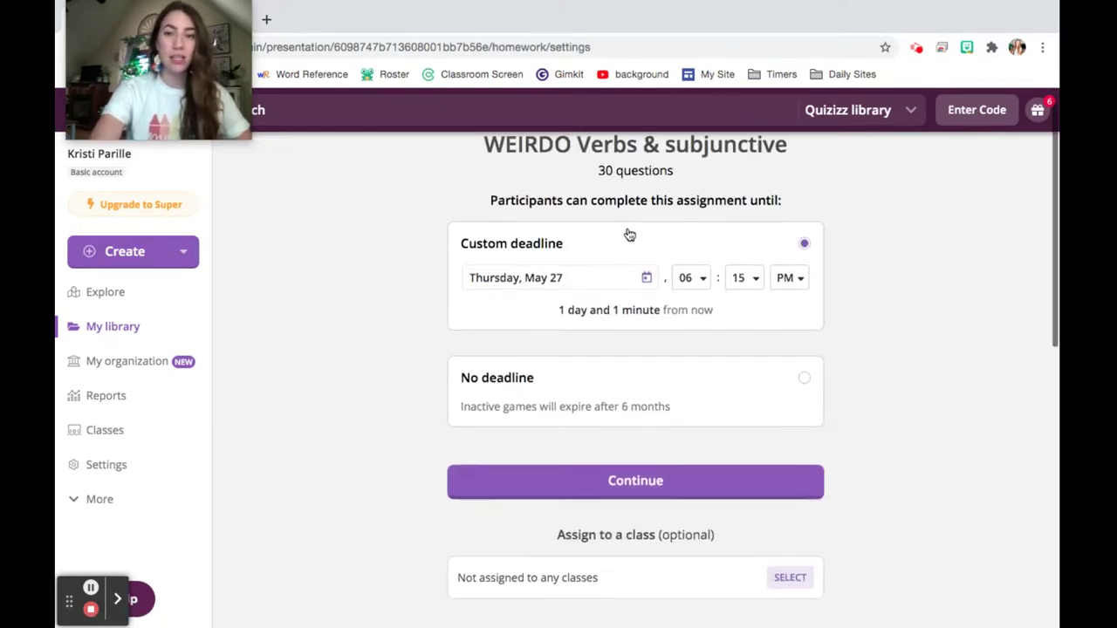
pyautogui.scroll(-5, 851, 260)
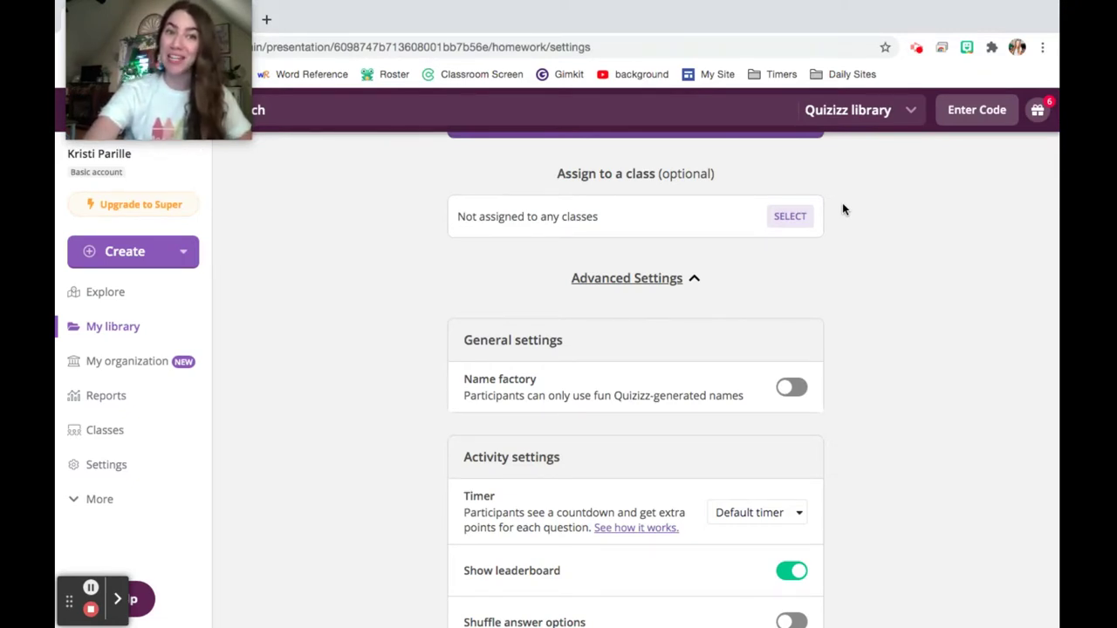
pyautogui.scroll(-3, 842, 209)
pyautogui.scroll(-1, 842, 210)
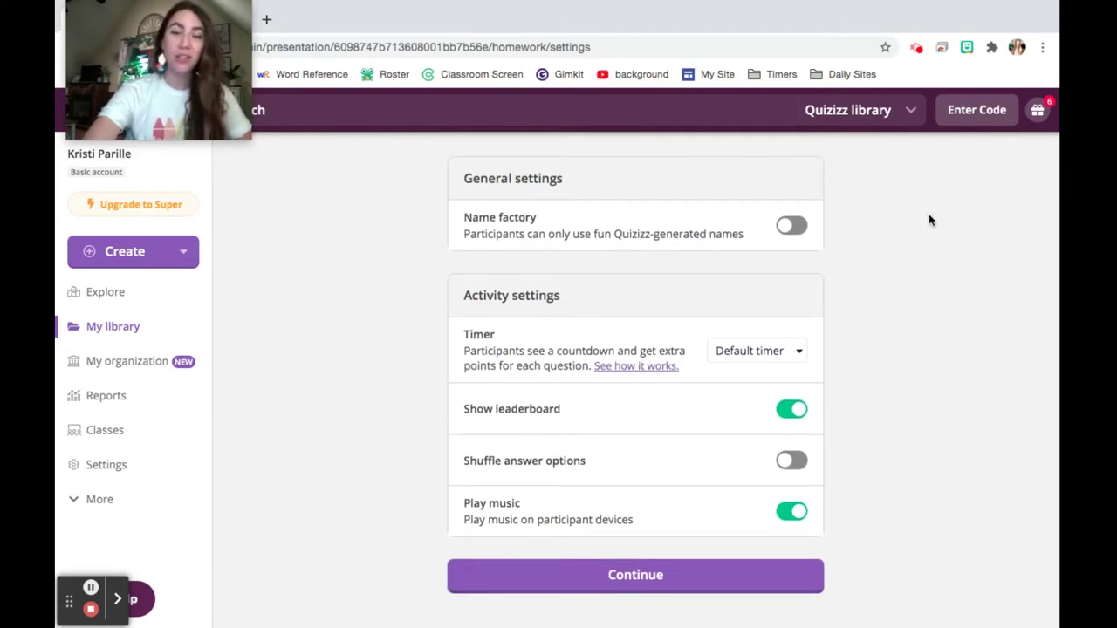
pyautogui.scroll(-2, 928, 219)
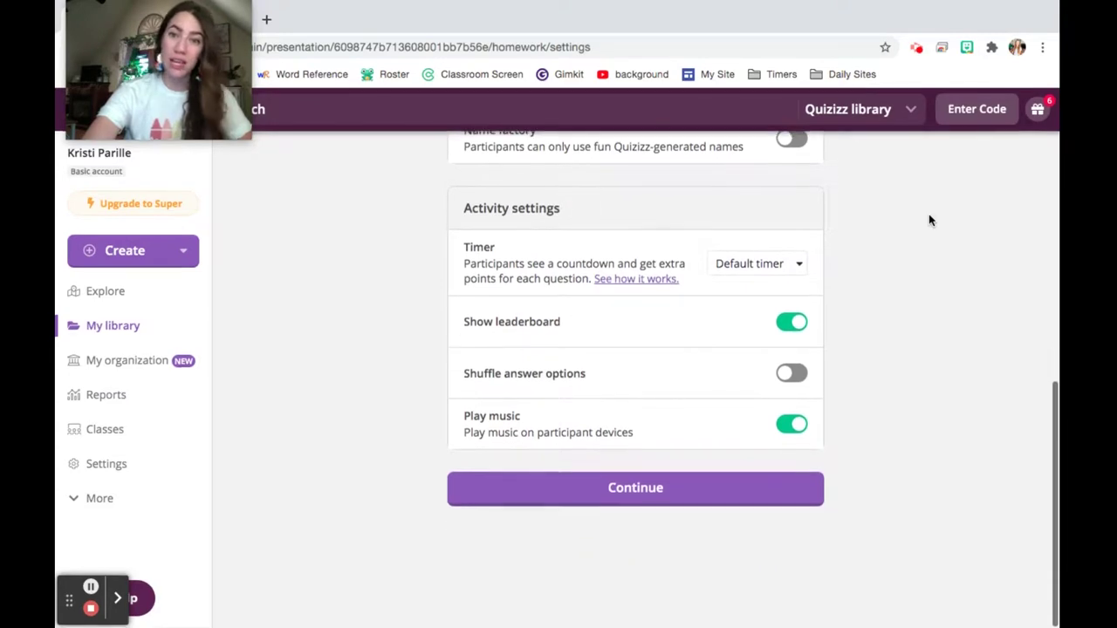
pyautogui.scroll(-1, 925, 250)
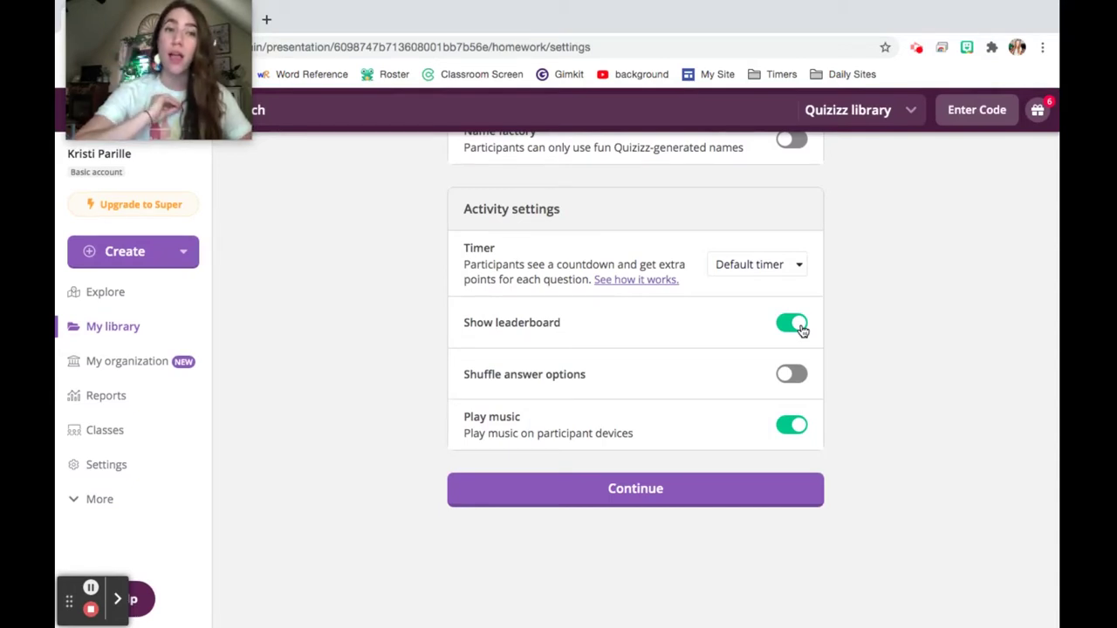
pyautogui.scroll(5, 873, 343)
pyautogui.scroll(-5, 872, 344)
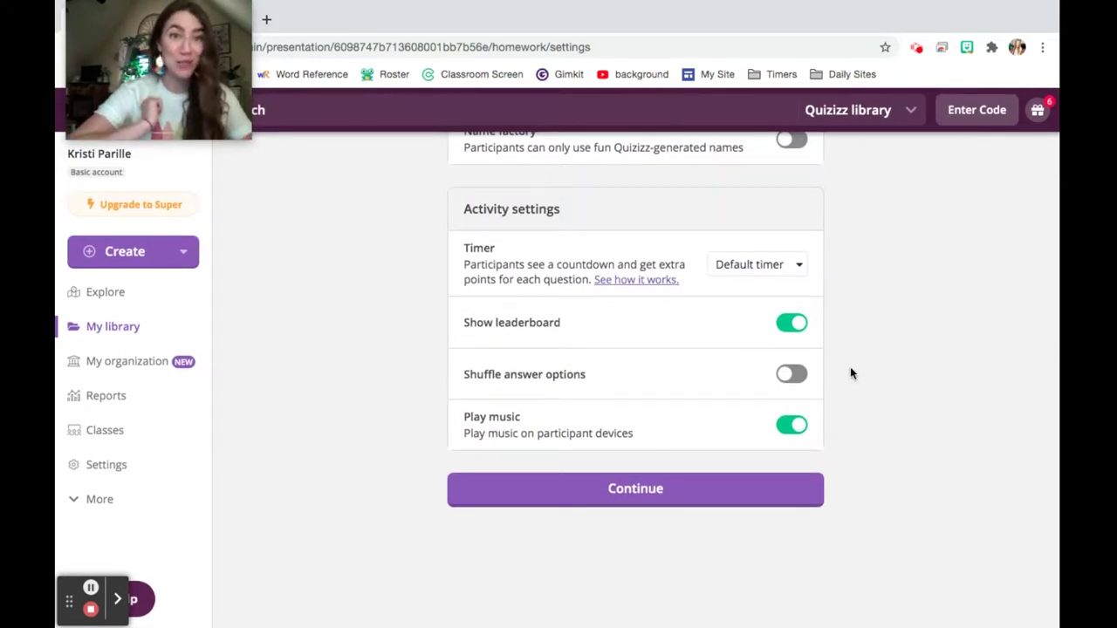
pyautogui.scroll(10, 849, 373)
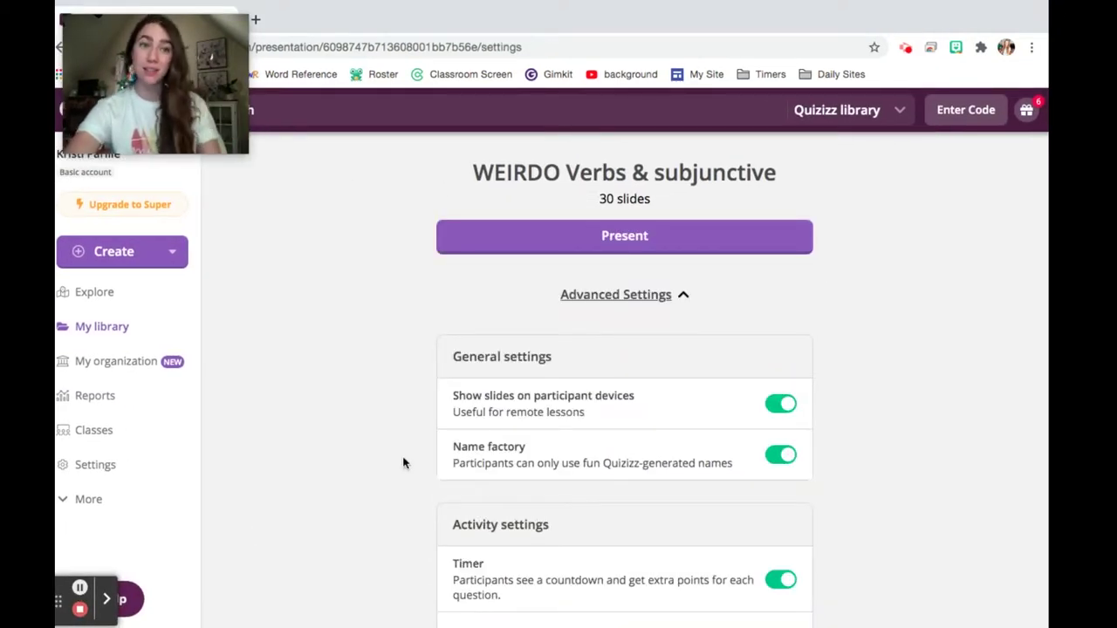
# Step: Review the live lesson's general and activity settings, and present the WEIRDO Verbs & subjunctive lesson
pyautogui.scroll(-3, 836, 343)
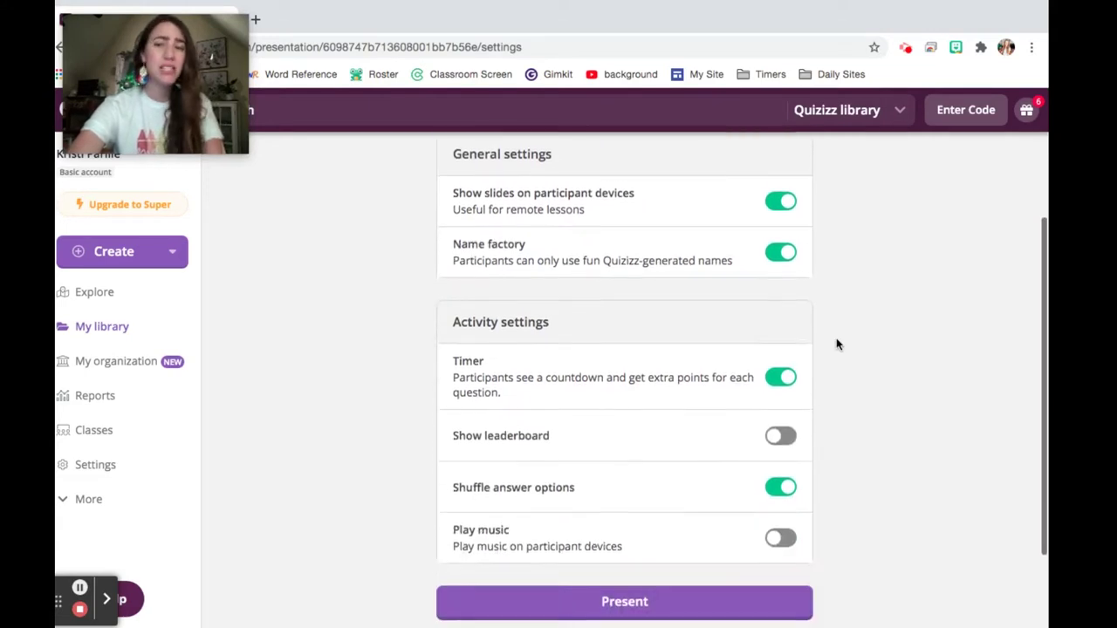
pyautogui.scroll(3, 836, 344)
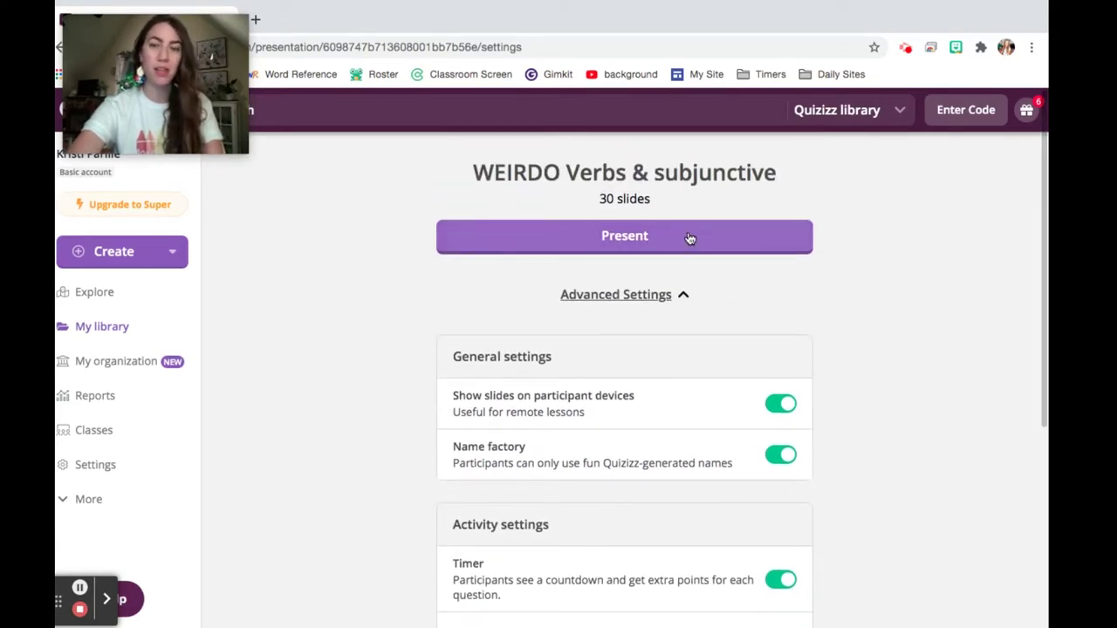
pyautogui.click(689, 238)
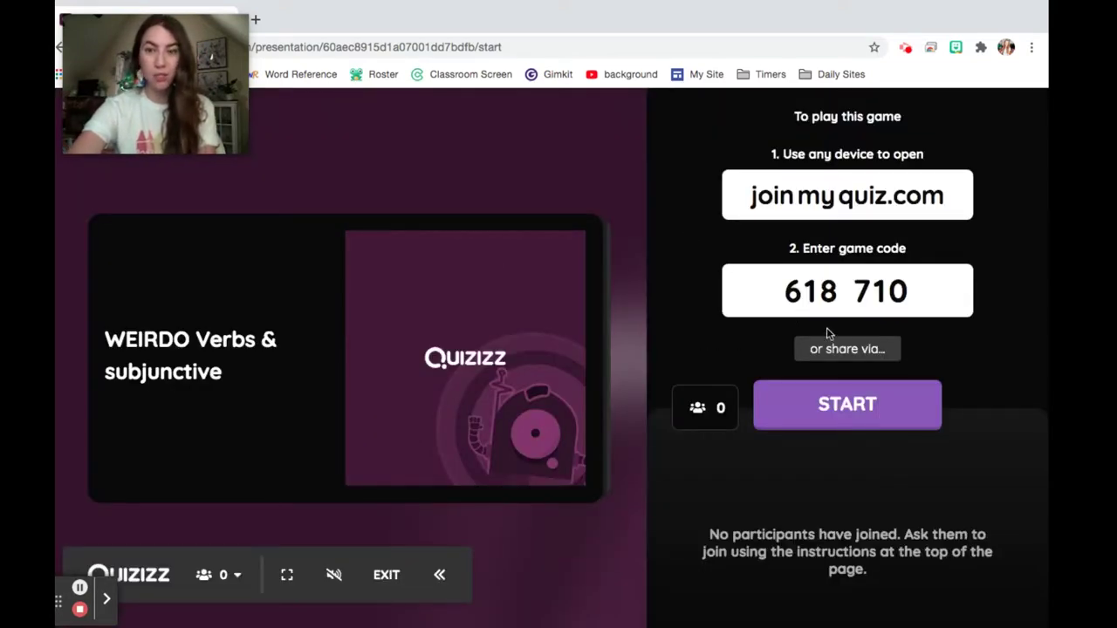
# Step: Copy the live session's share link and use it in a new browser tab to join as a participant
pyautogui.click(845, 349)
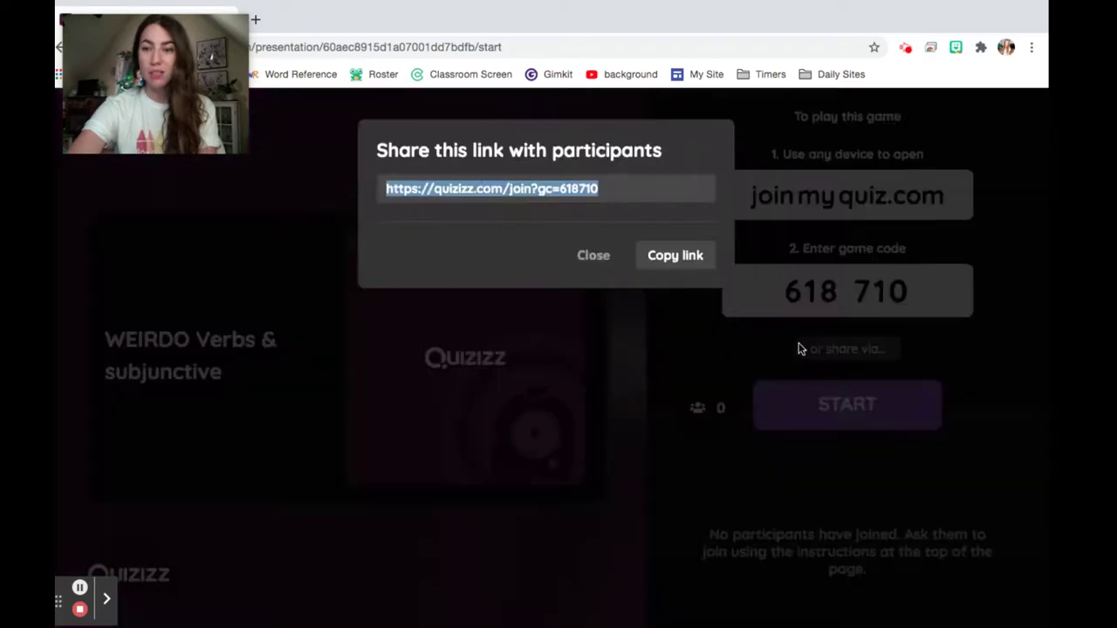
pyautogui.click(676, 257)
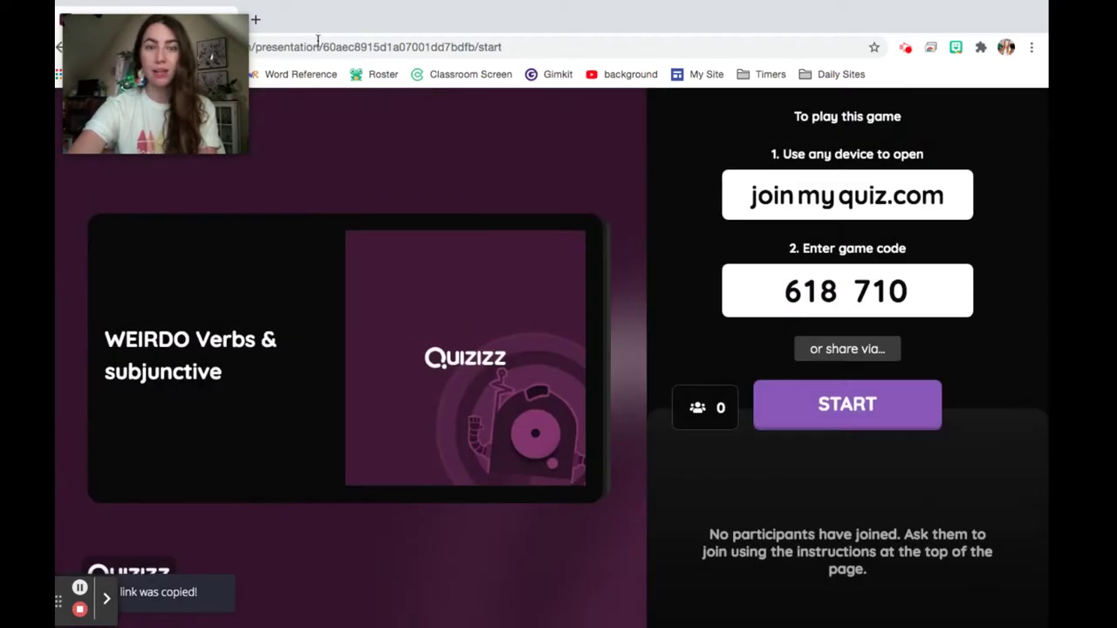
pyautogui.click(257, 19)
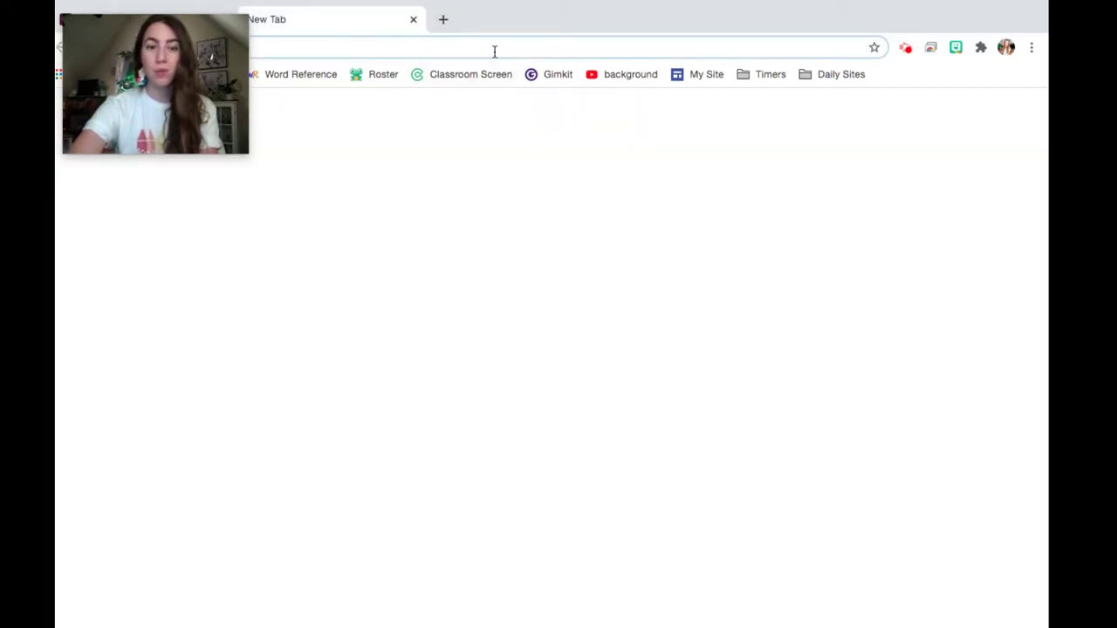
pyautogui.click(493, 50)
pyautogui.press('super+v')
pyautogui.press('Return')
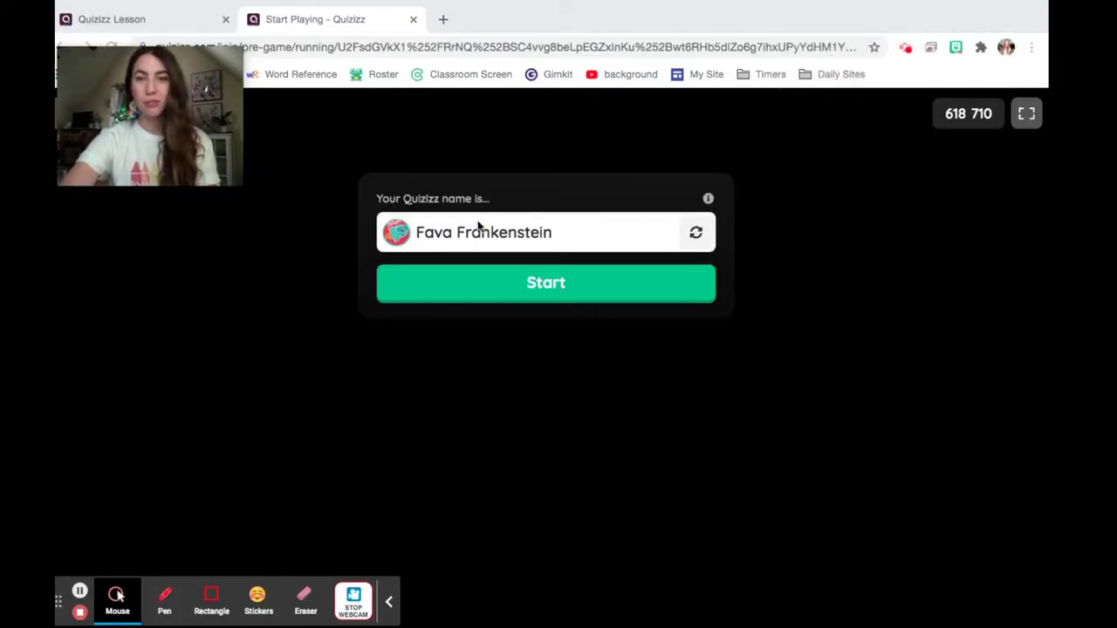
pyautogui.click(600, 288)
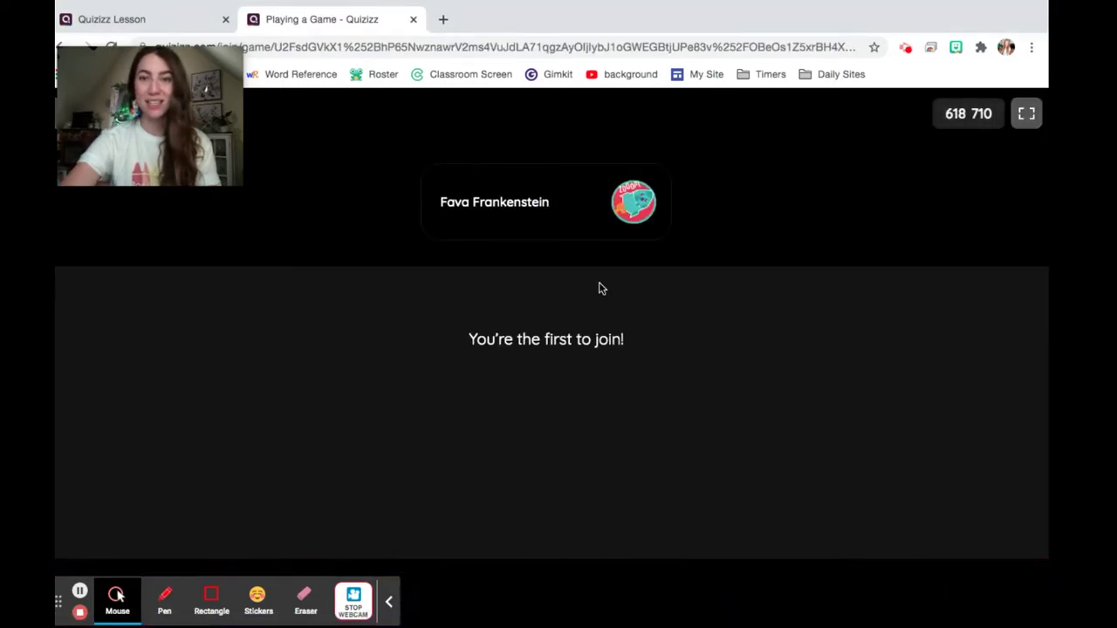
# Step: Start the live lesson from the presenter's browser tab and advance to the querer question on slide 2
pyautogui.click(180, 17)
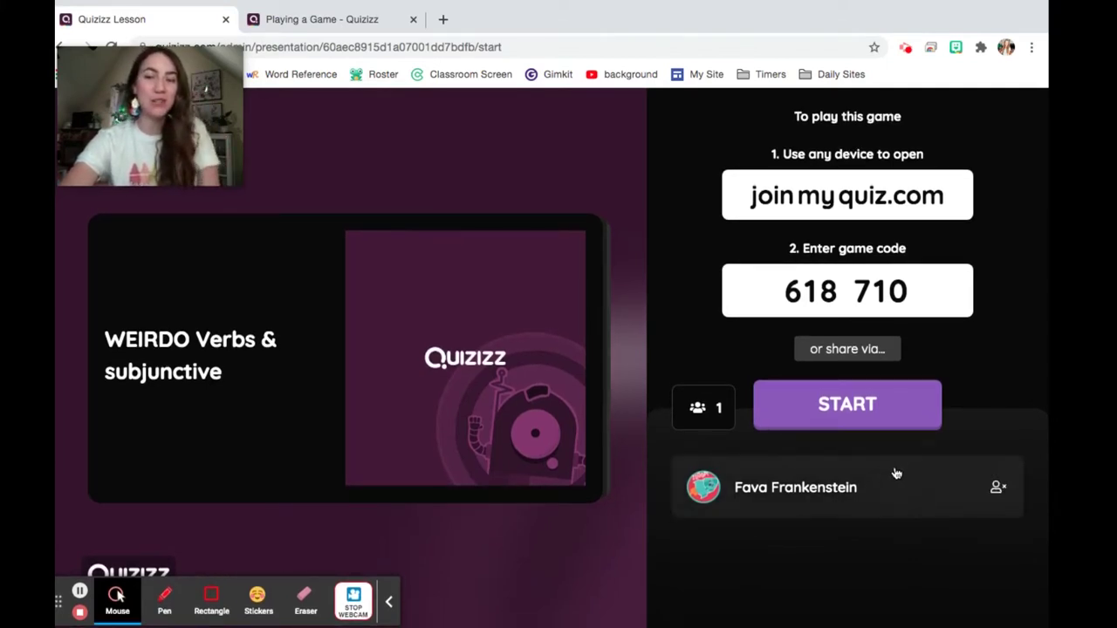
pyautogui.click(889, 419)
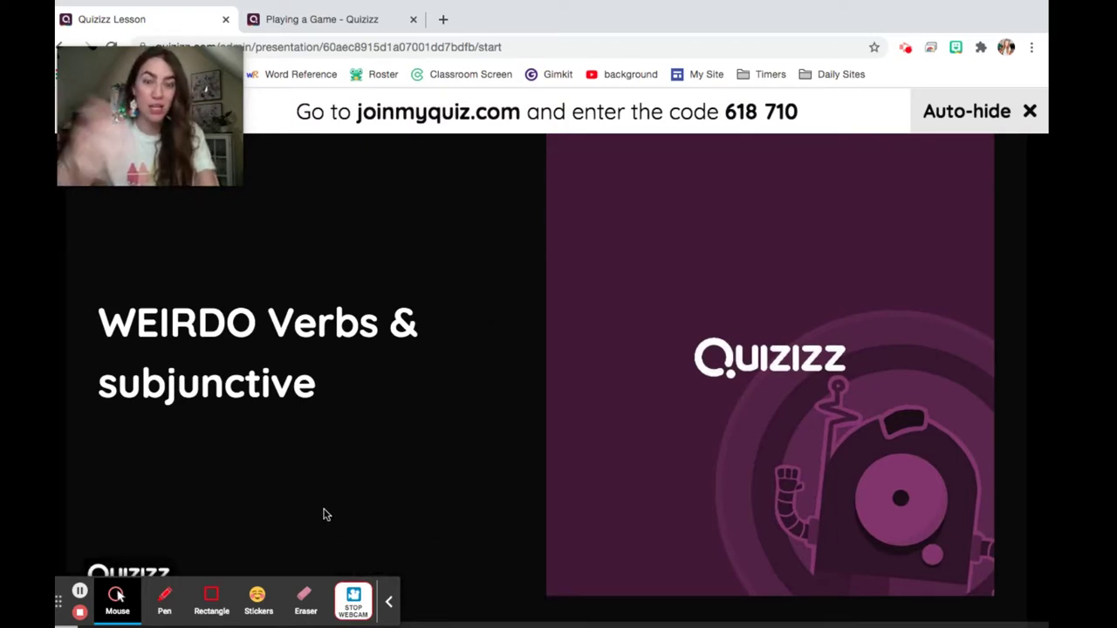
pyautogui.click(390, 604)
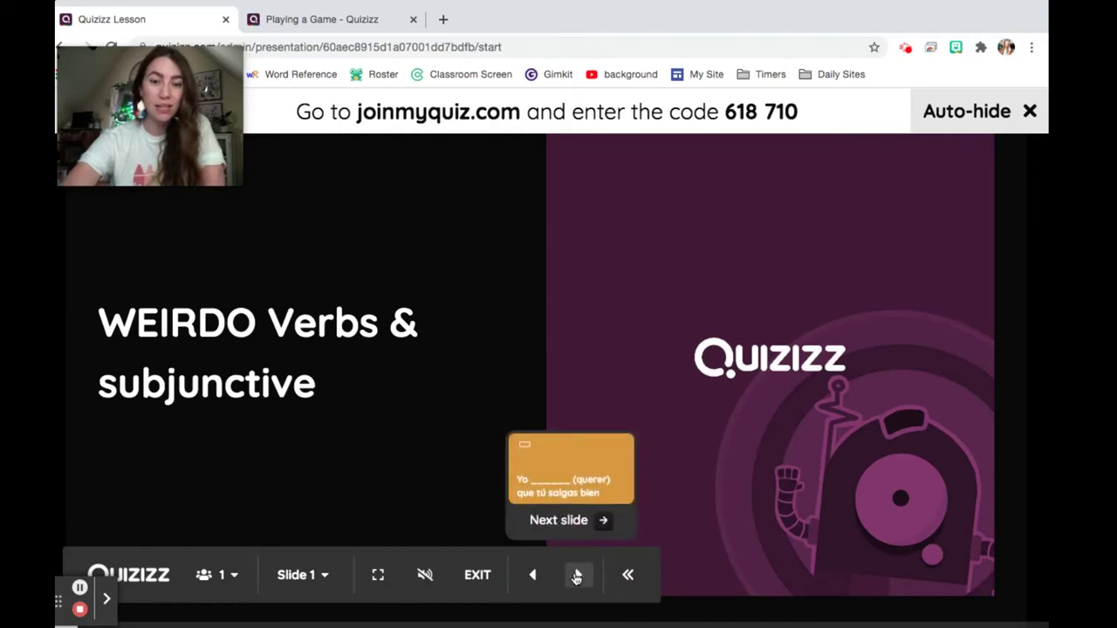
pyautogui.click(576, 576)
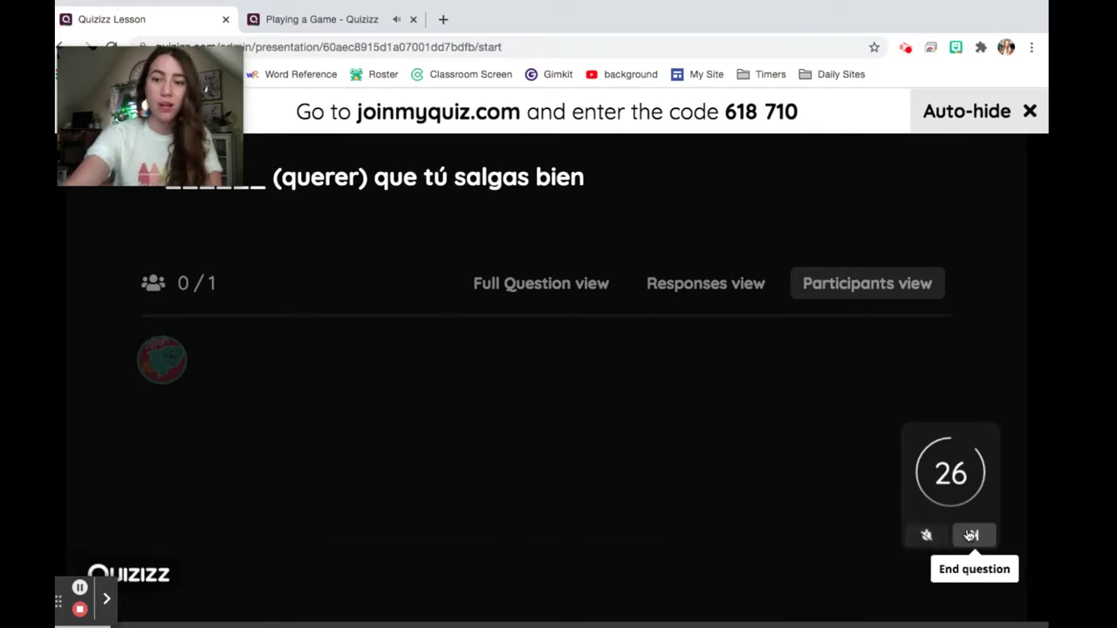
# Step: Mute the sound and look through the Full Question, Responses and Participants views of the querer question
pyautogui.press('XF86AudioMute')
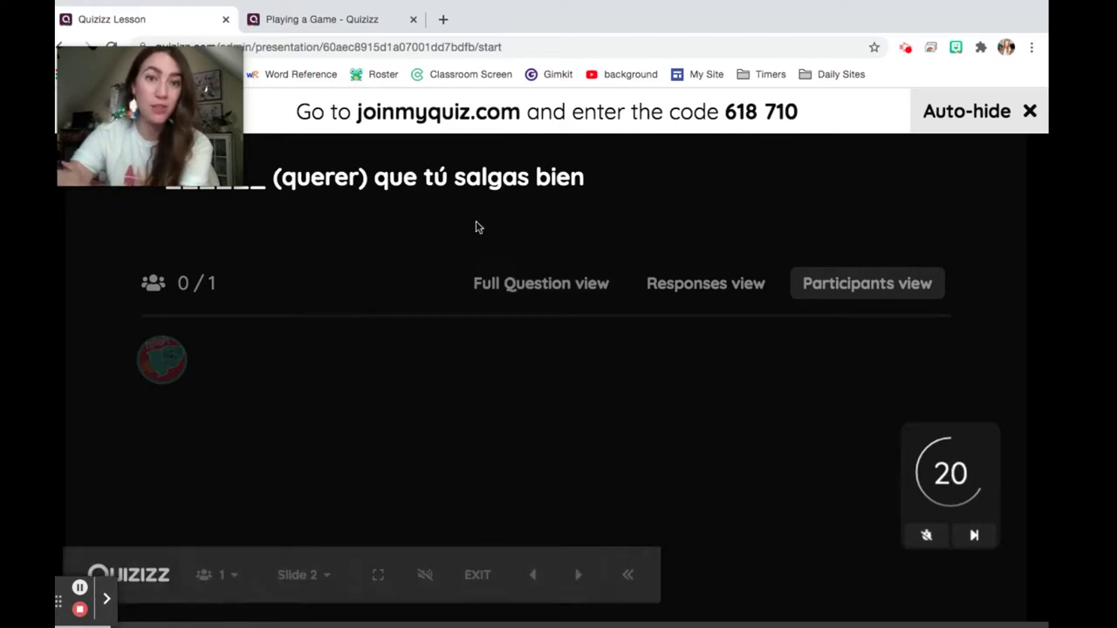
pyautogui.click(554, 291)
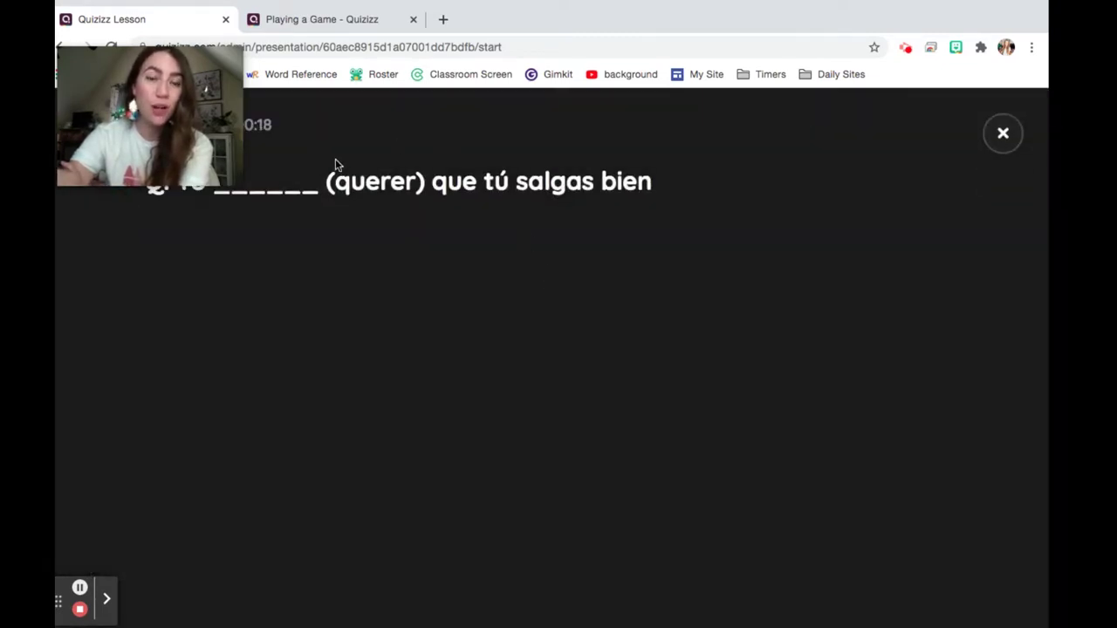
pyautogui.click(1004, 133)
pyautogui.click(709, 293)
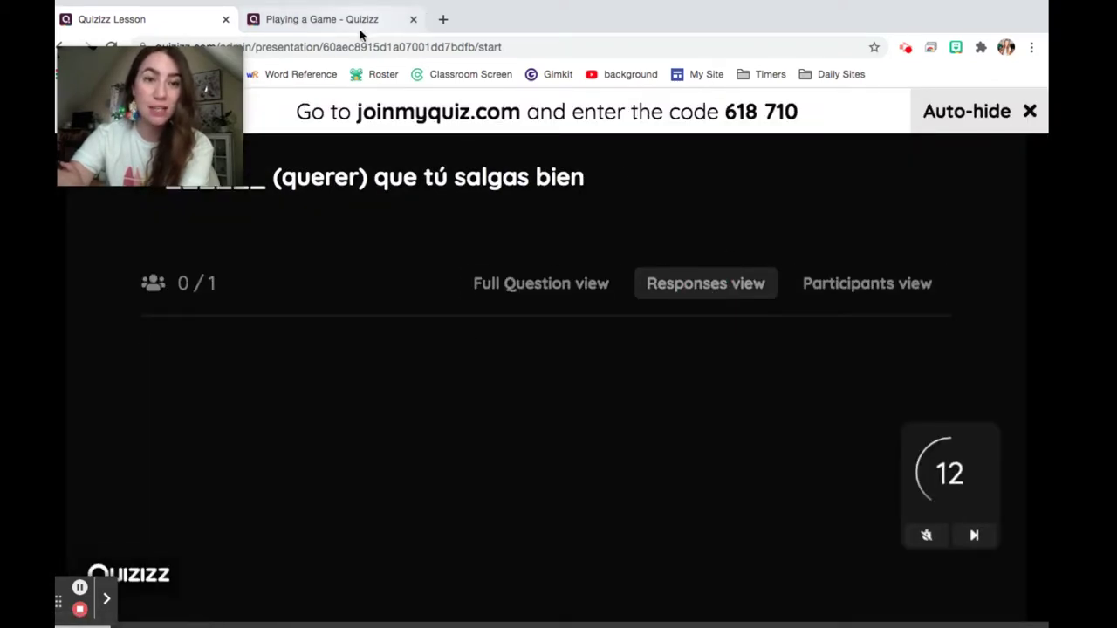
pyautogui.click(834, 287)
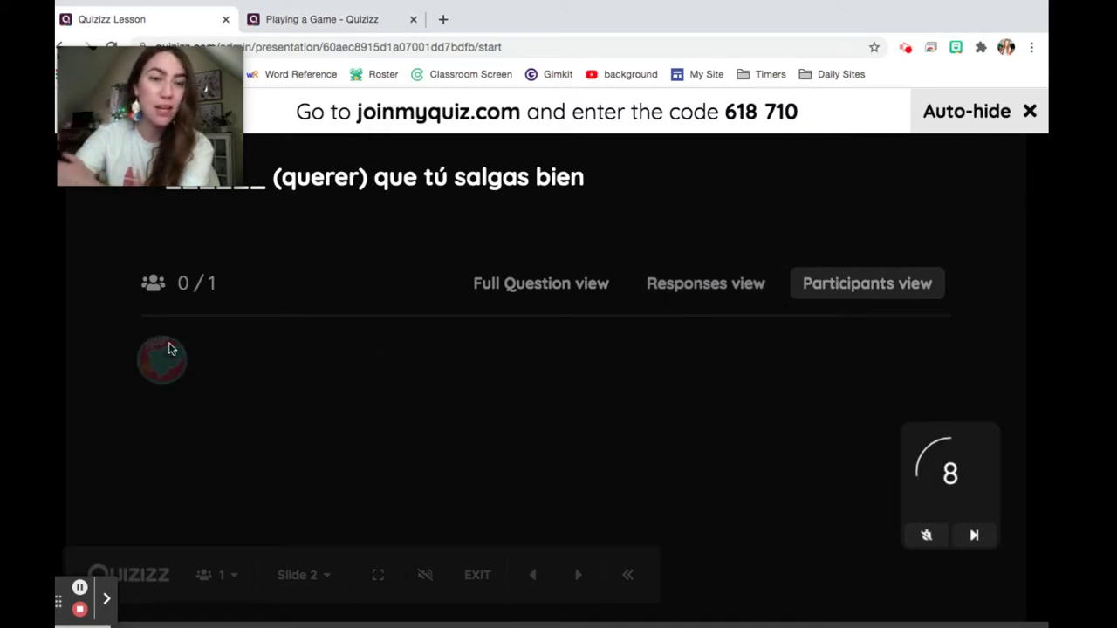
# Step: Submit "quiero" as the participant's answer to the querer question in the player's browser tab
pyautogui.click(351, 21)
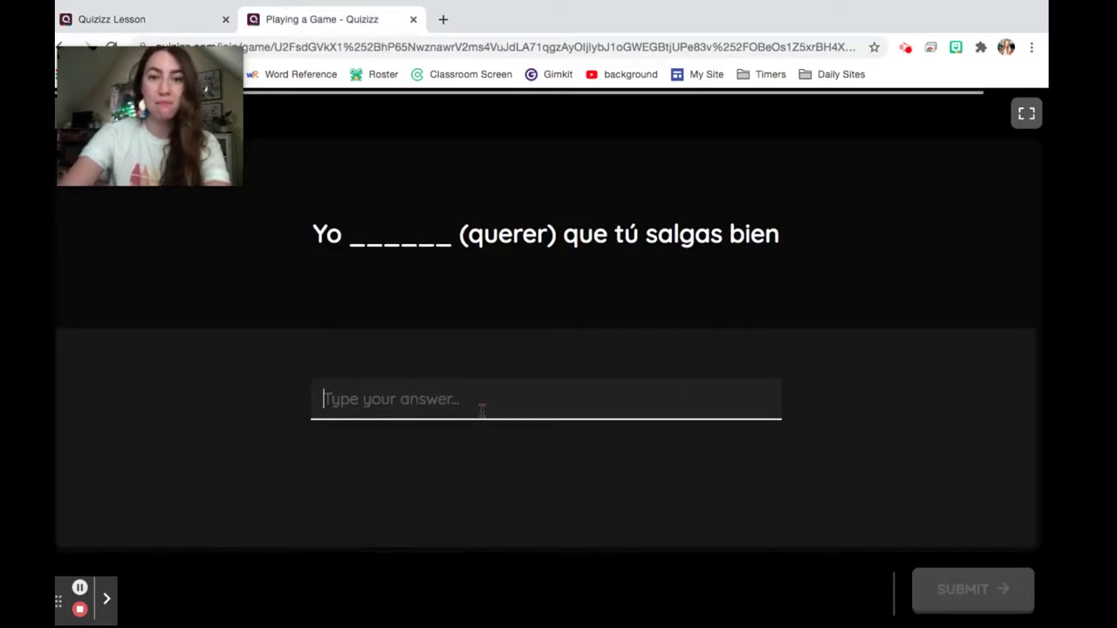
pyautogui.write('u')
pyautogui.press('BackSpace')
pyautogui.write('quiero')
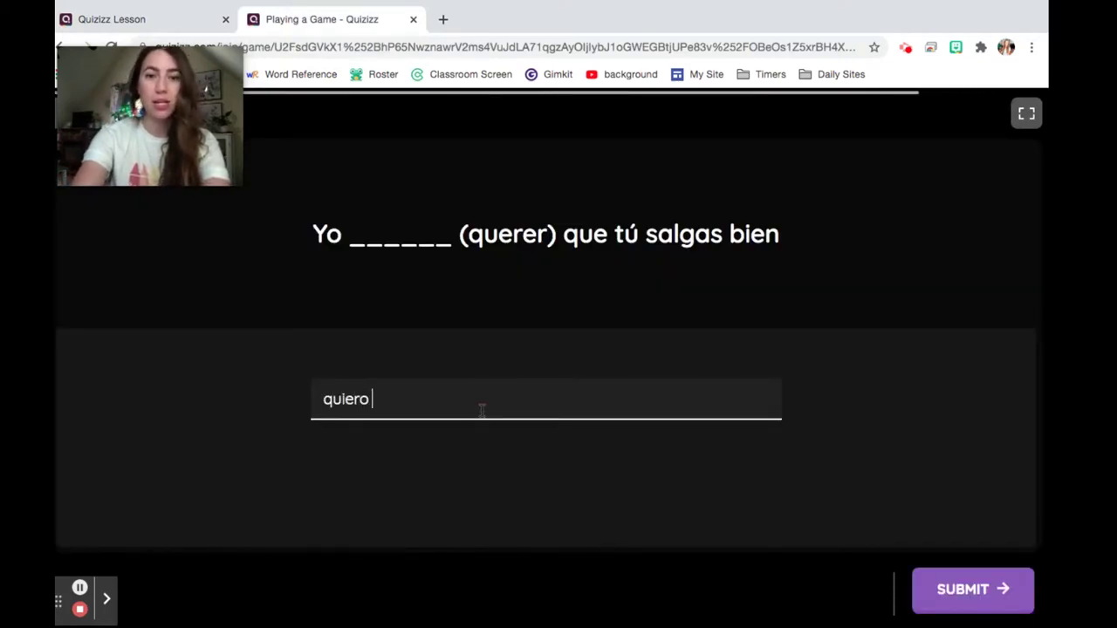
pyautogui.click(968, 598)
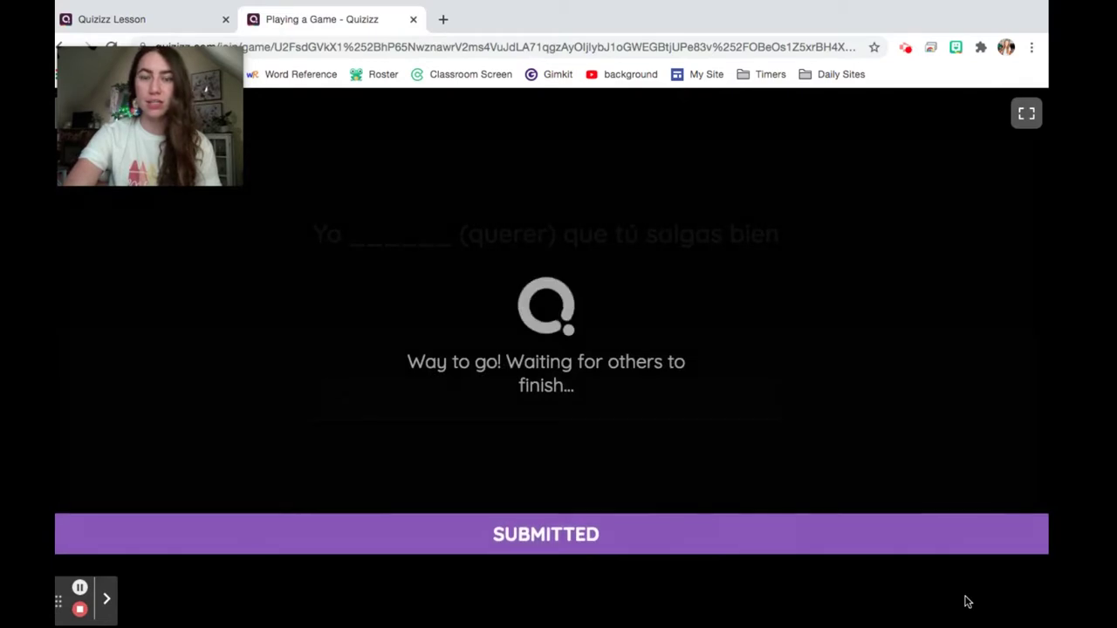
# Step: Return to the presenter's browser tab and show the querer question's answers in Responses view
pyautogui.click(193, 26)
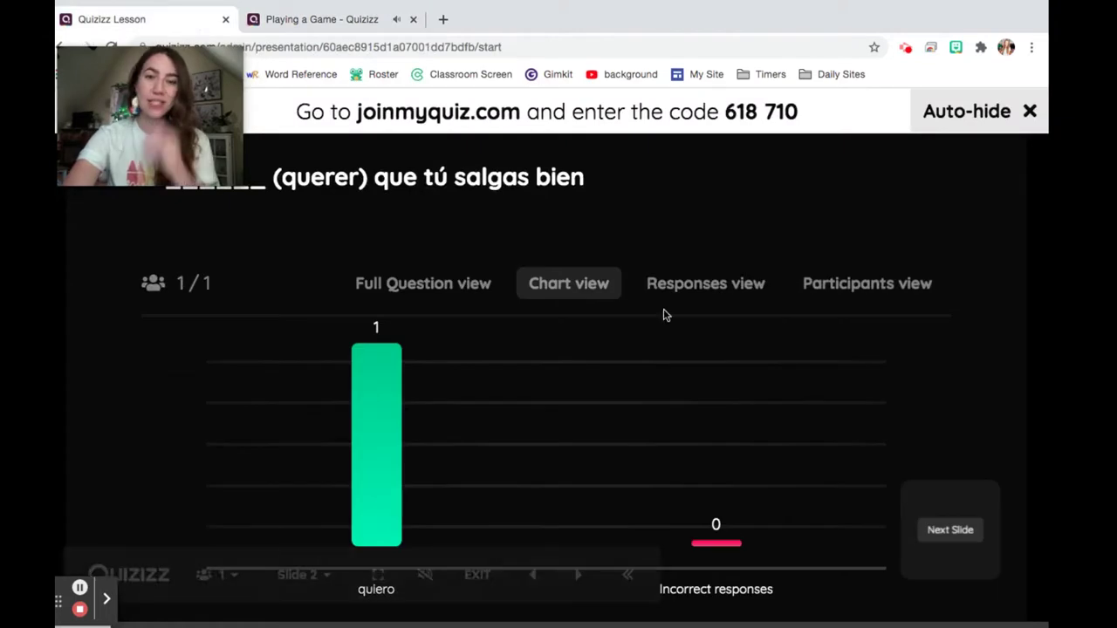
pyautogui.click(705, 290)
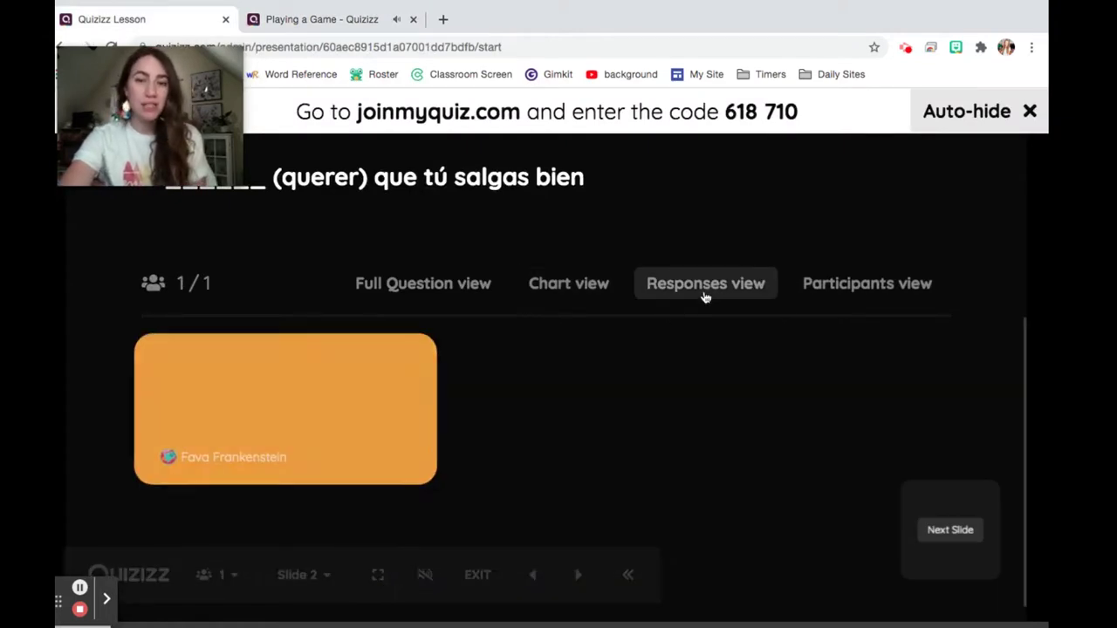